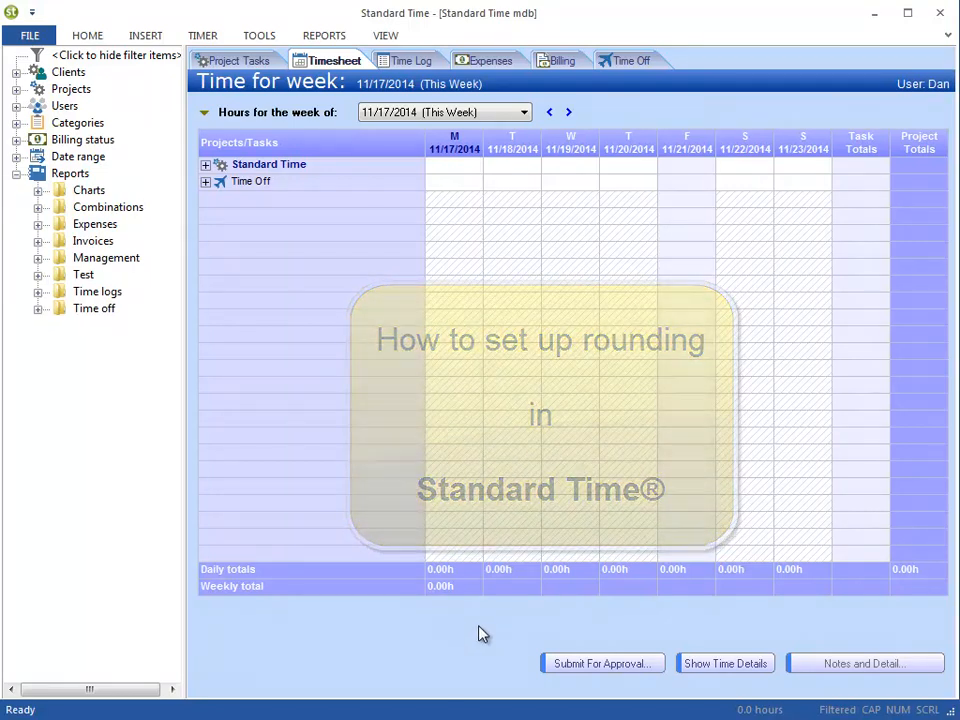
Open the rounding profiles from the Company node's Rounding property in the users and organization settings.
click(263, 36)
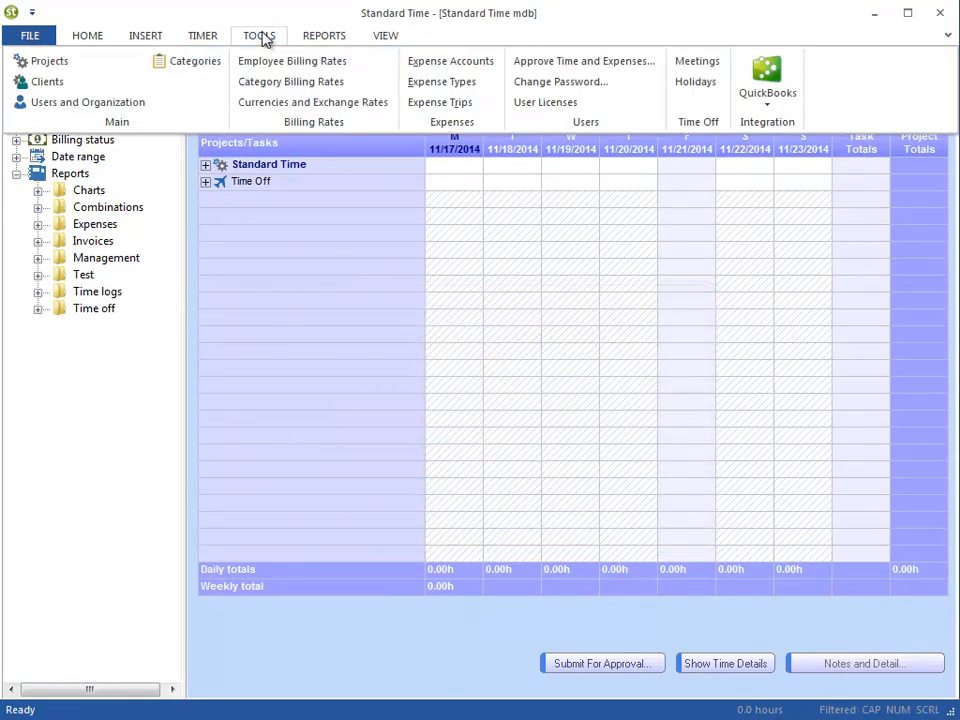
click(83, 112)
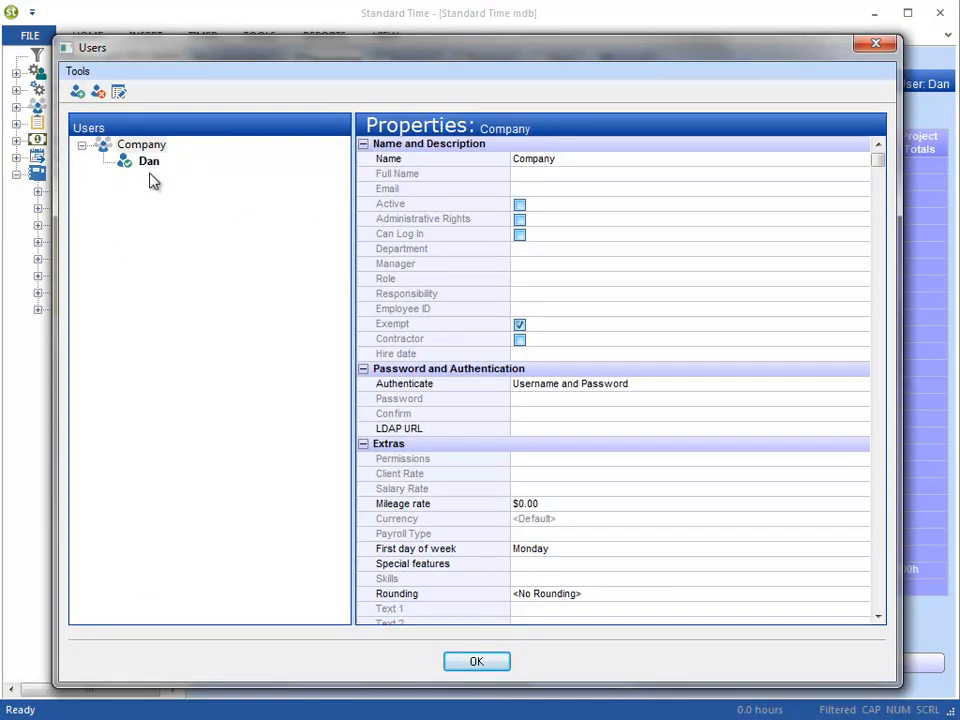
click(104, 145)
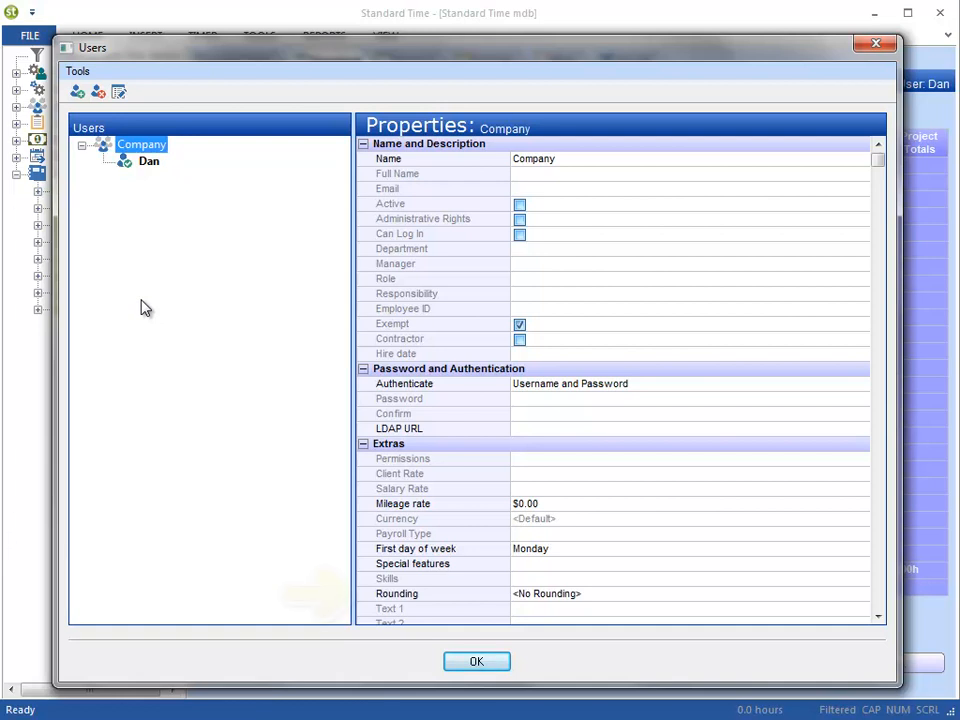
click(662, 596)
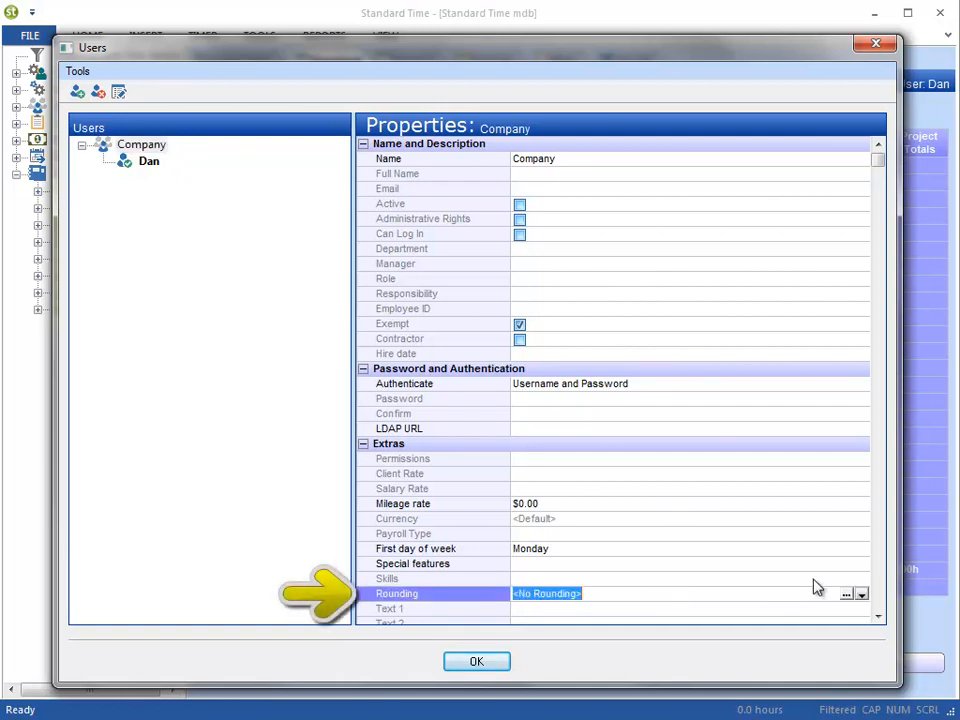
click(847, 596)
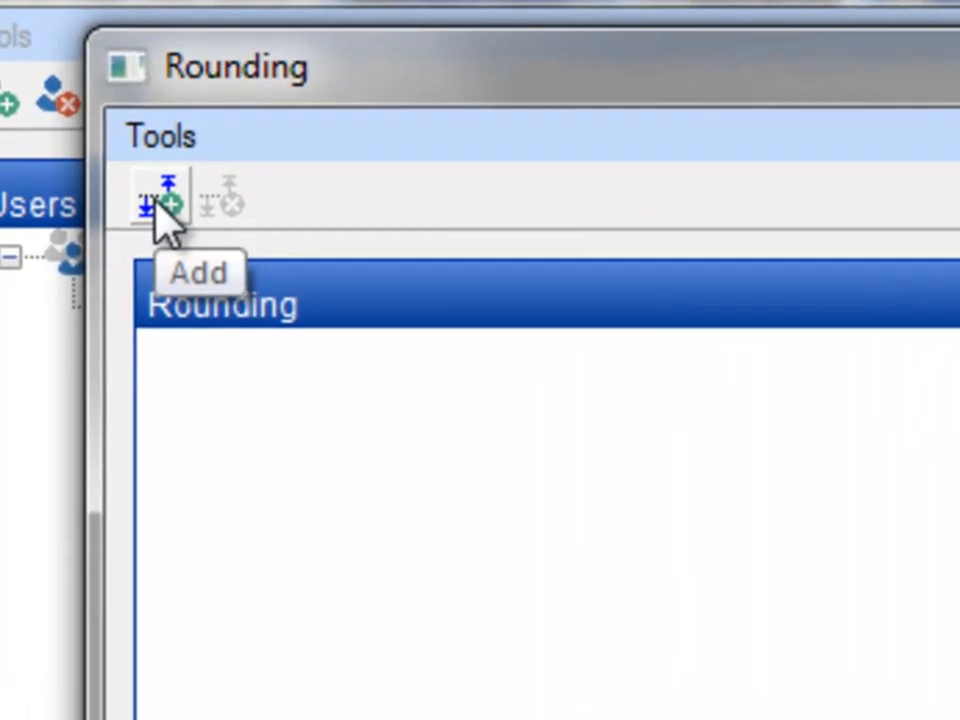
Create a new rounding profile named "15 Minutes".
click(145, 145)
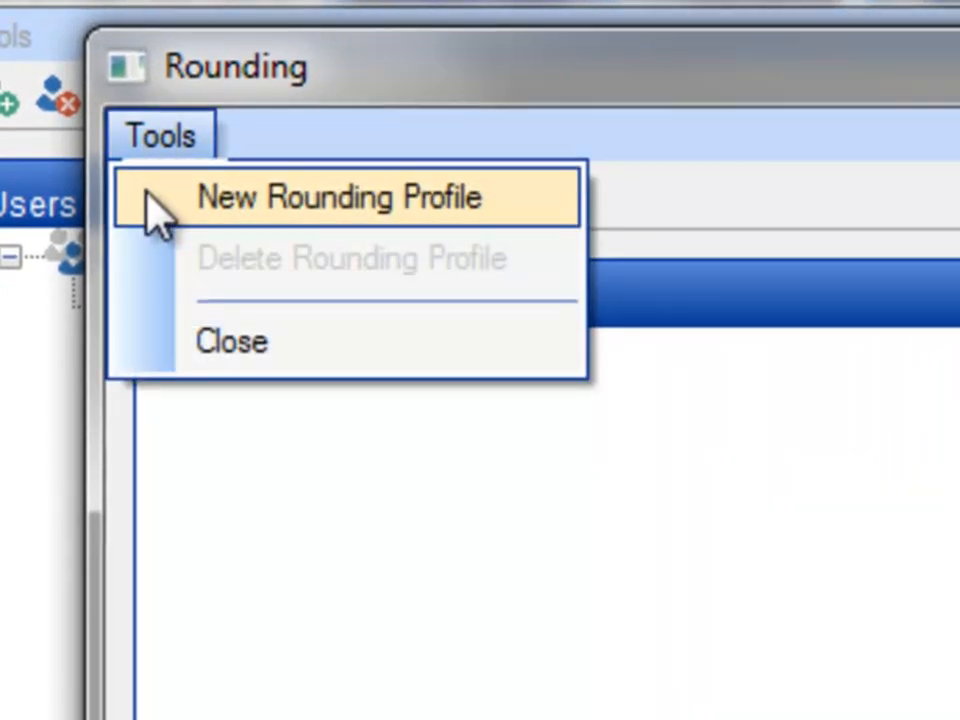
click(155, 205)
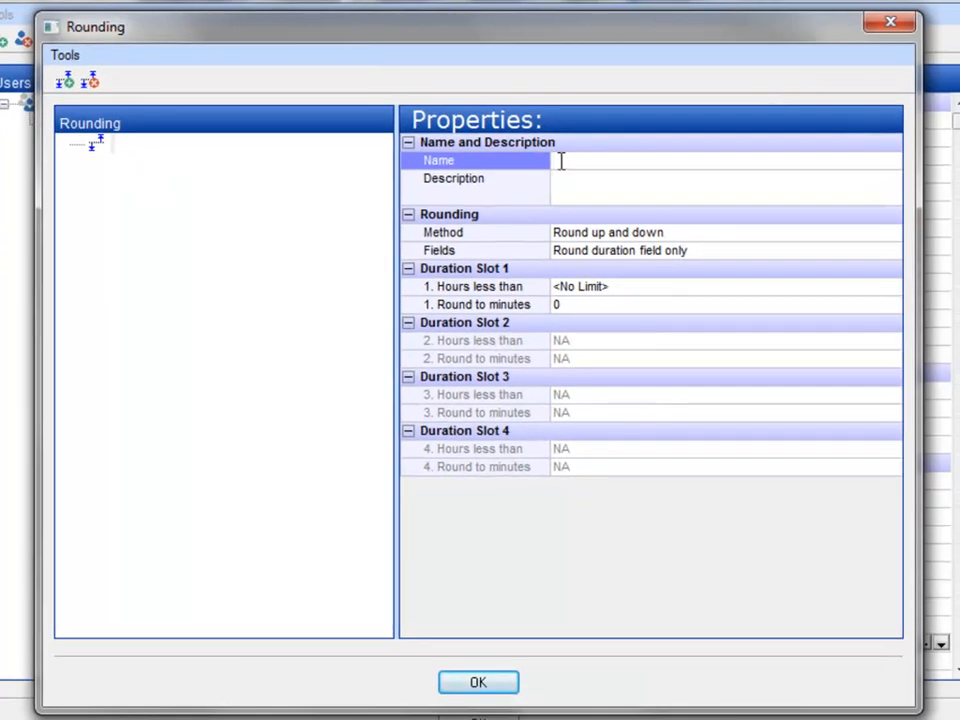
text(15 Minu)
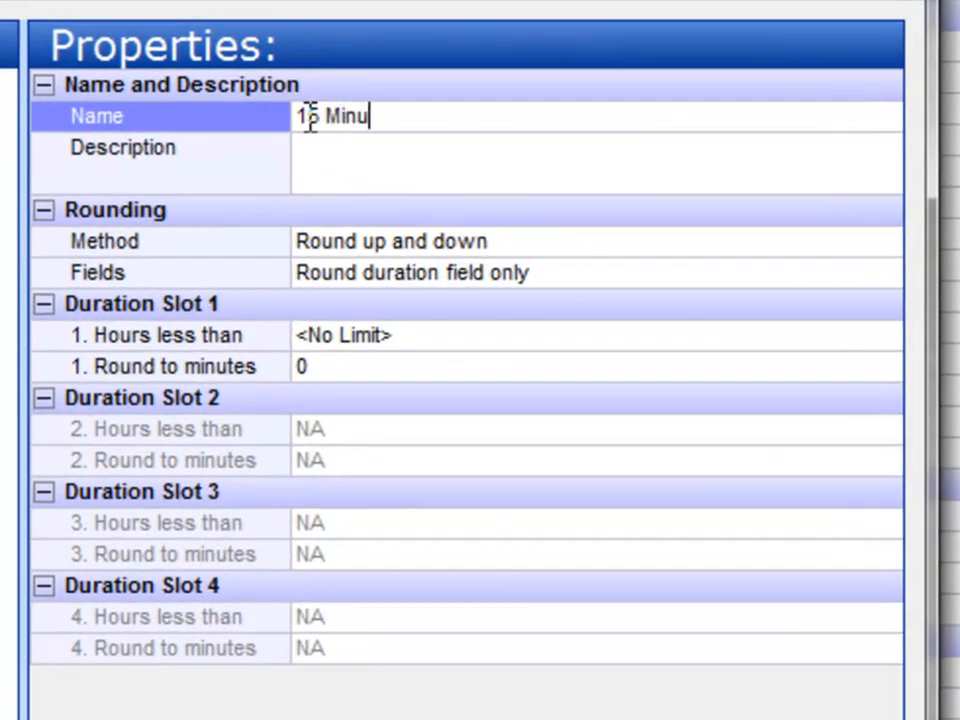
text(tes)
key(Tab)
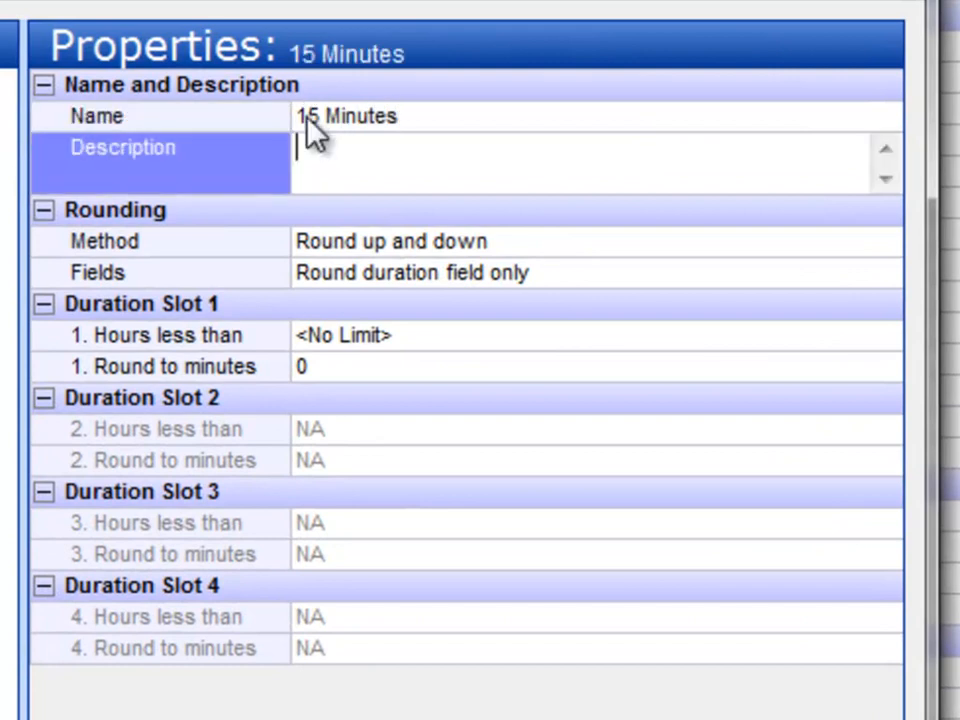
Set the profile's rounding method to "Round up and down, never set to zero" and its fields to "Round duration field only".
click(600, 242)
click(885, 242)
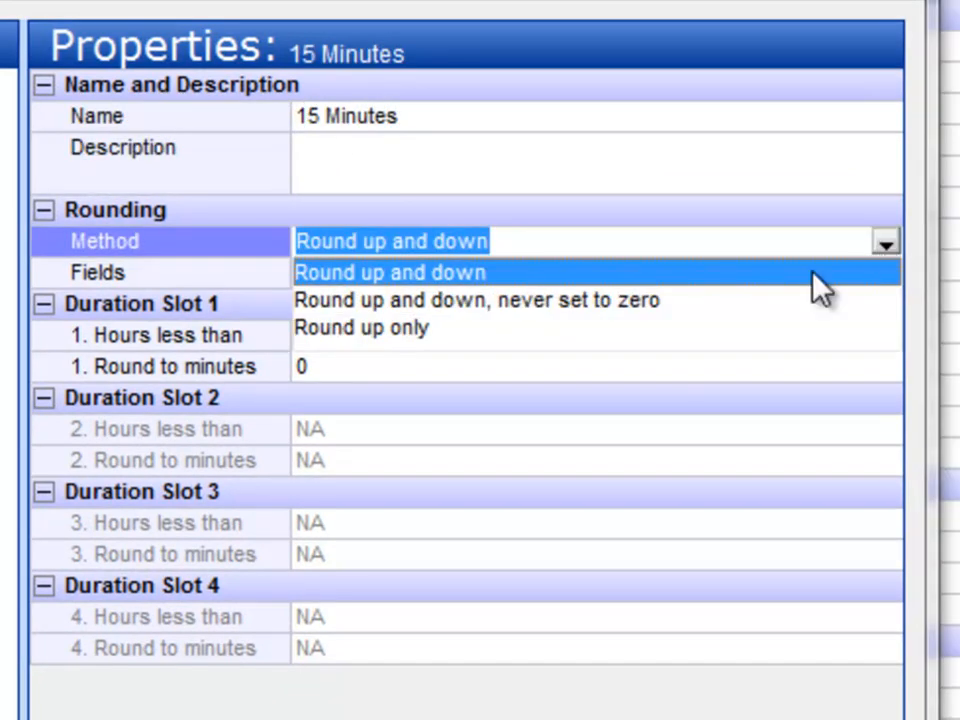
click(761, 297)
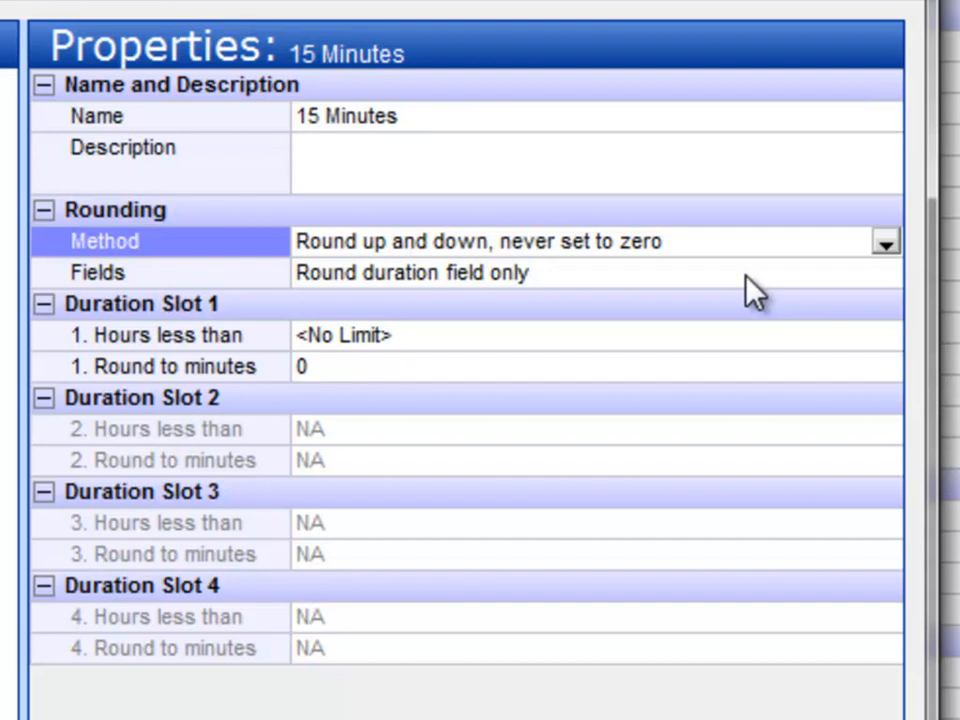
click(745, 276)
click(884, 272)
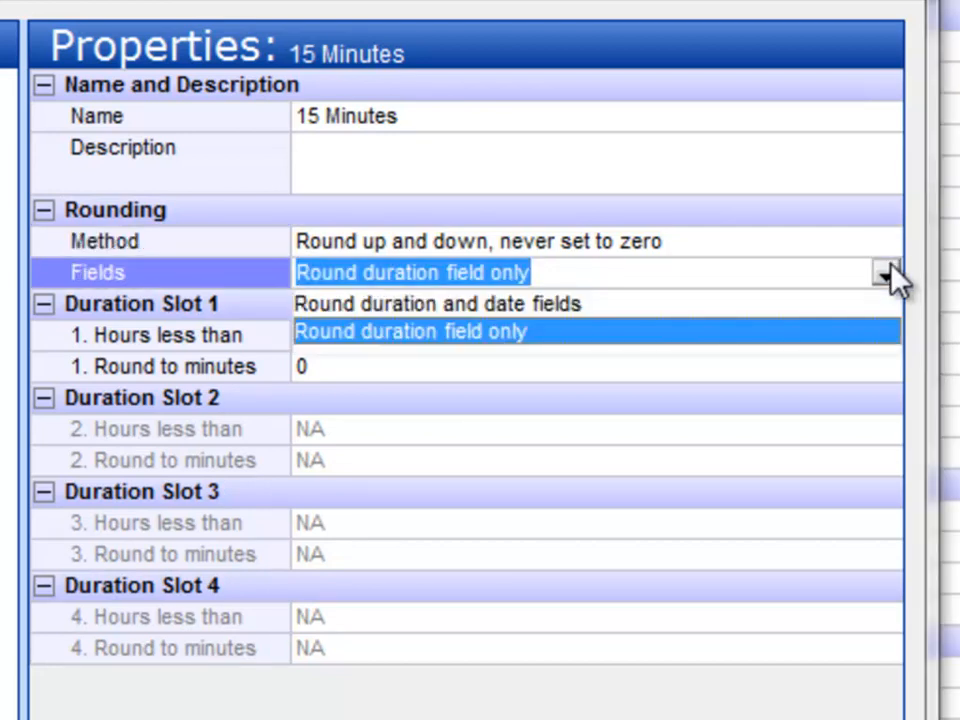
click(515, 332)
Set Duration Slot 1 to round to 15 minutes and accept the rounding profile.
click(515, 338)
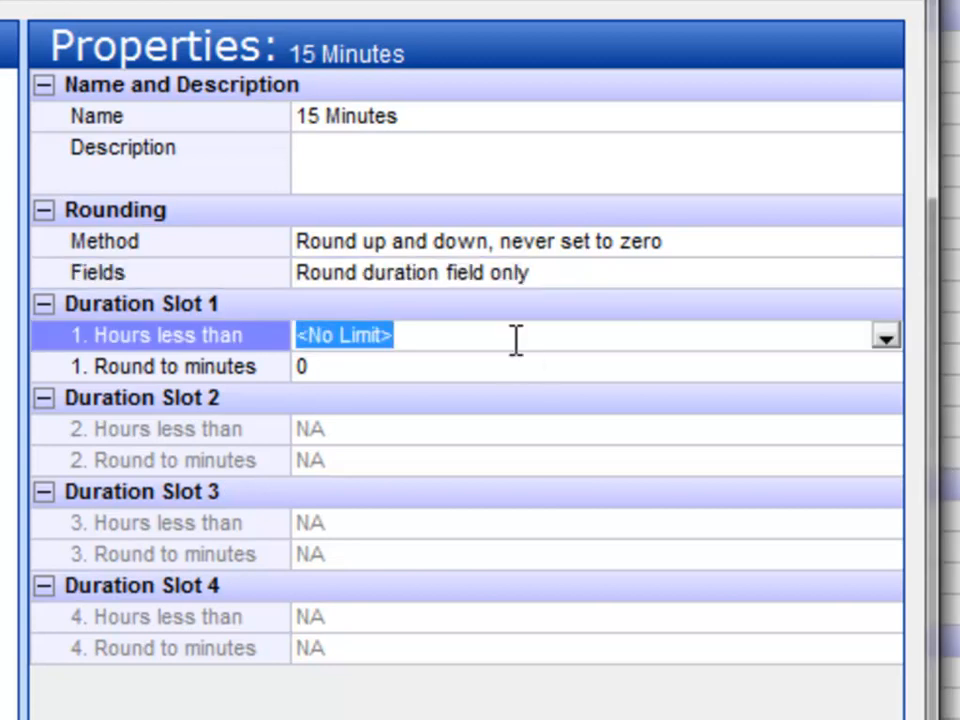
click(486, 364)
text(15)
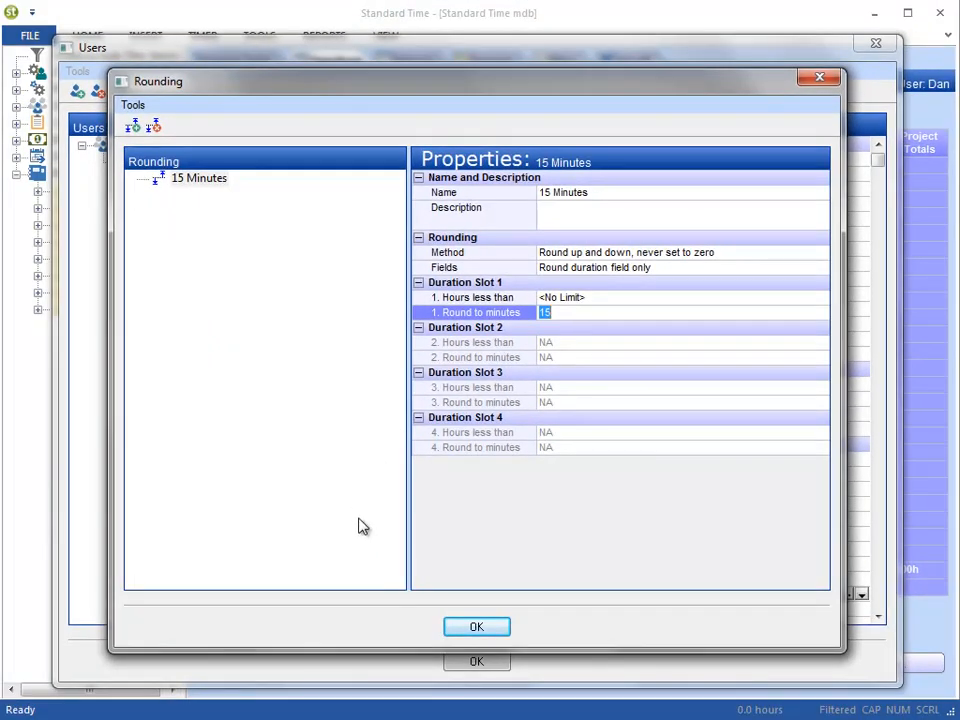
click(477, 628)
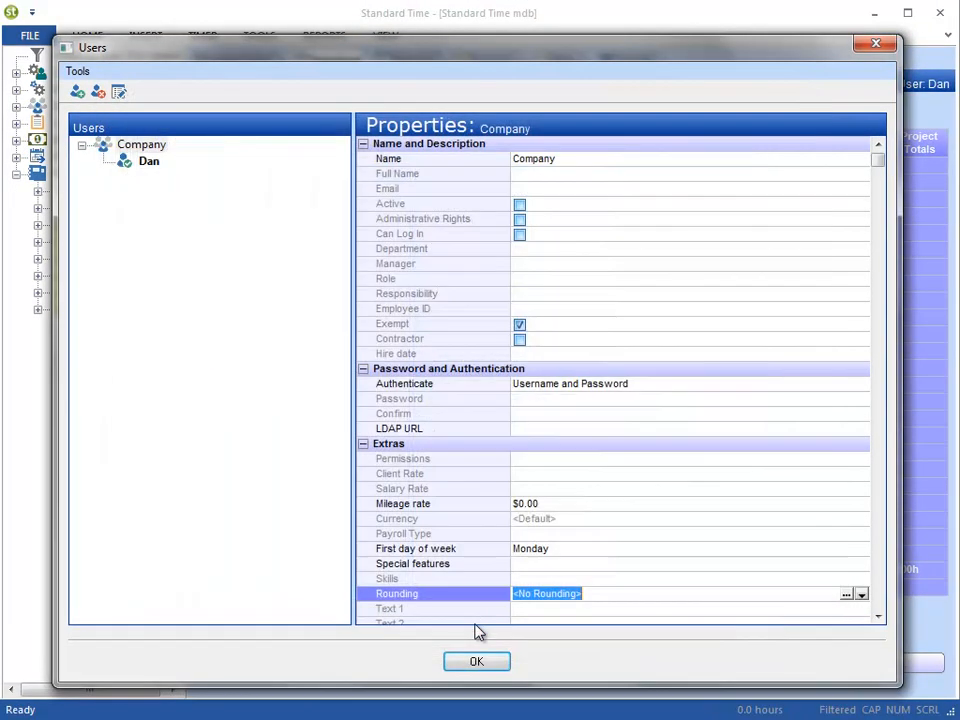
Assign the 15 Minutes rounding profile to the Company and close the user settings.
click(861, 594)
click(588, 623)
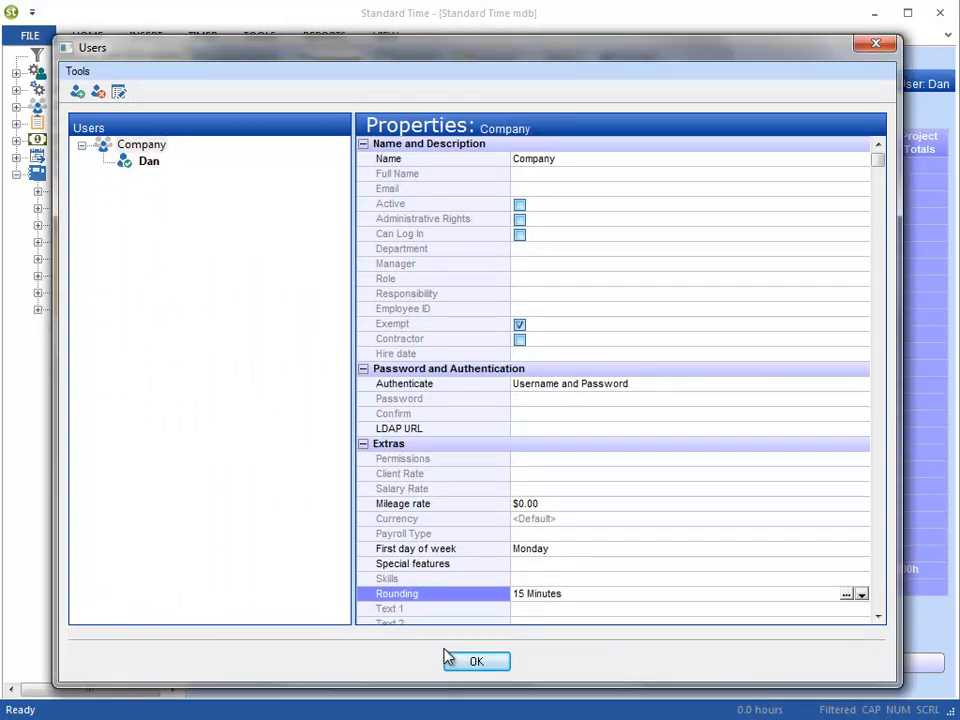
click(465, 666)
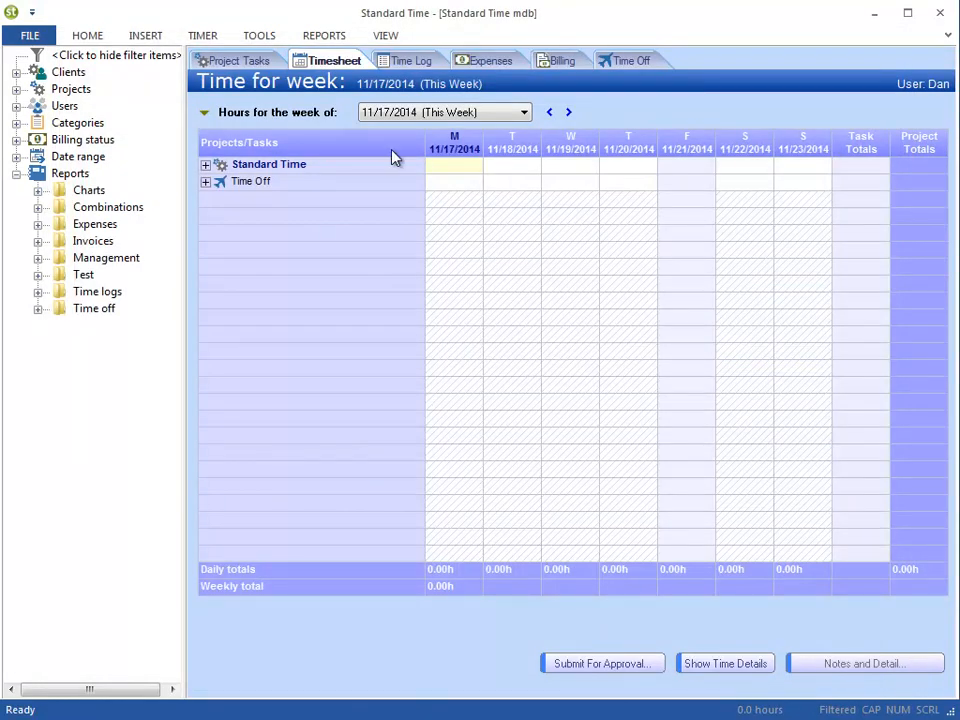
Show the Time Log and use Quick Tasks to start and stop the timer for "Task 1: Explore Project Tasks View".
click(405, 61)
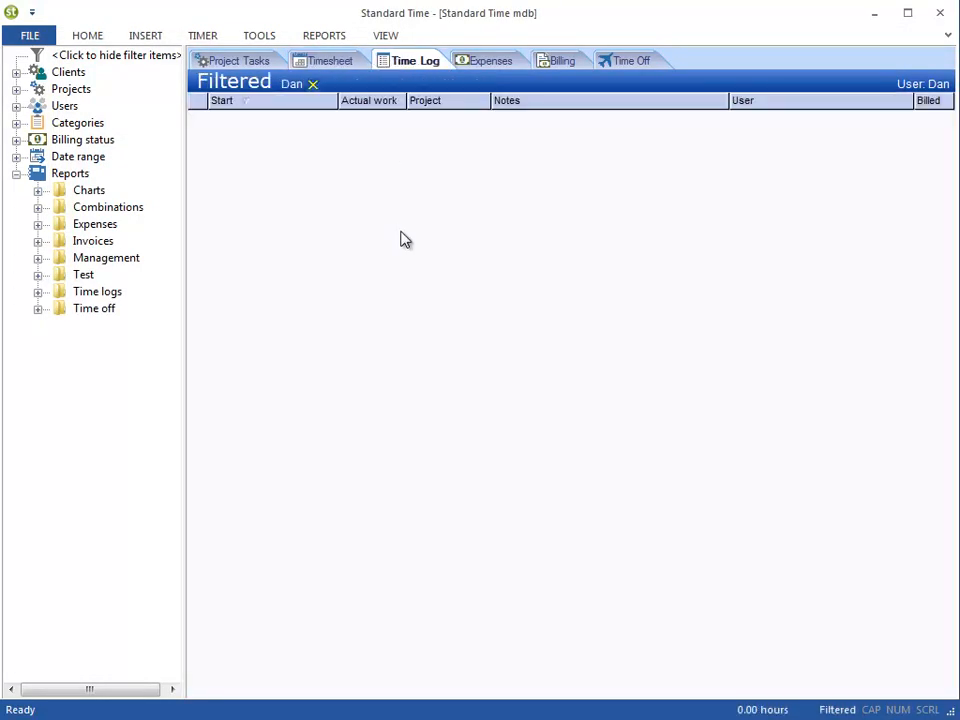
click(385, 36)
click(98, 84)
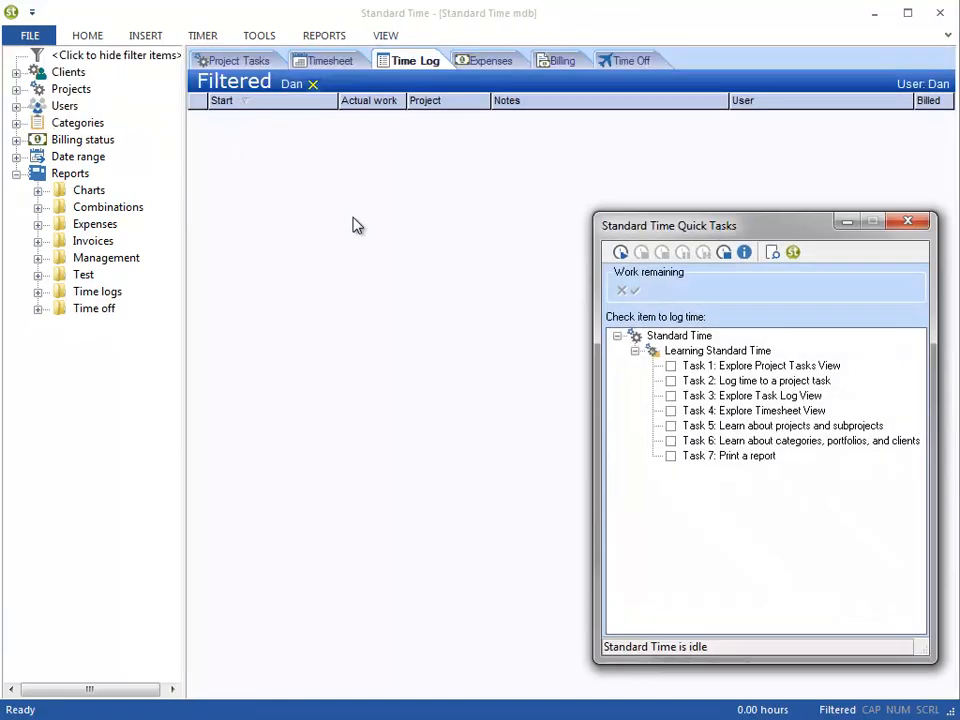
click(670, 366)
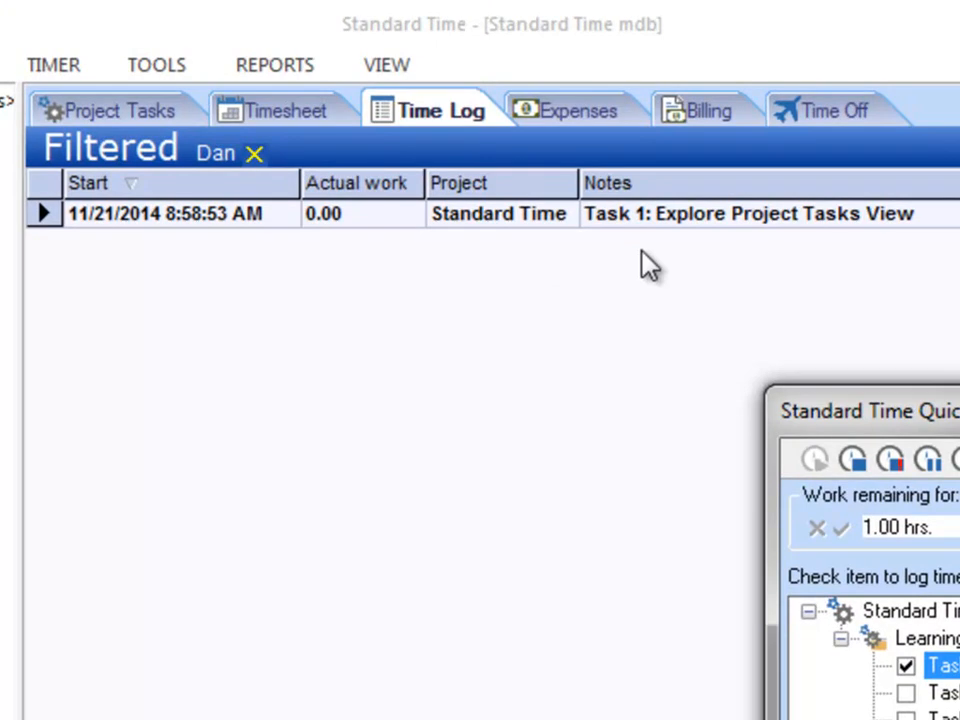
click(908, 667)
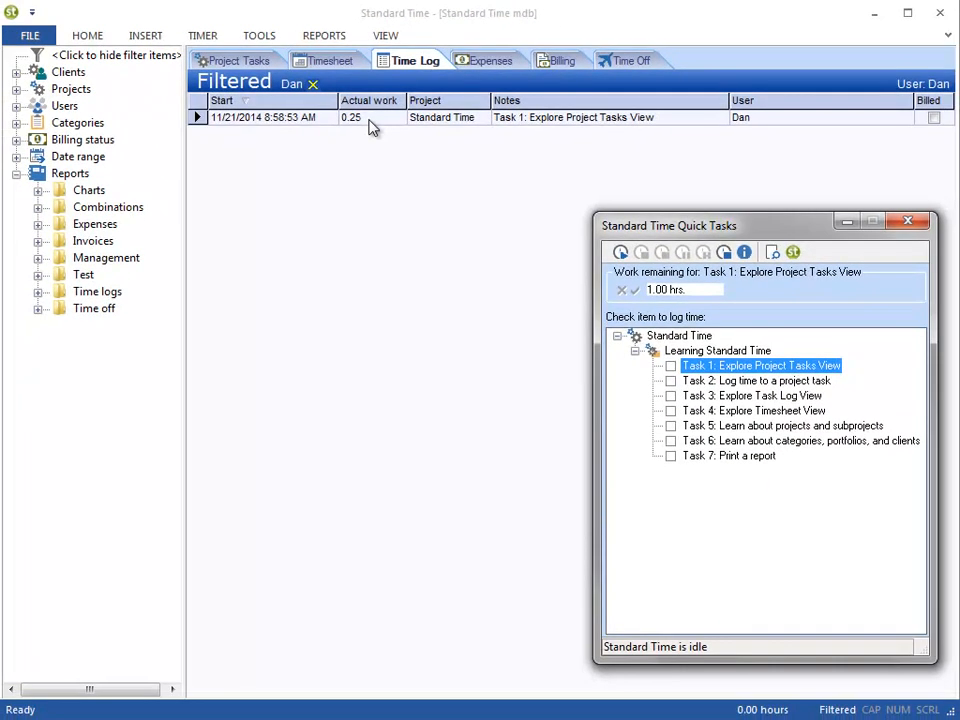
Examine the start, stop and actual work values of the new Task 1 time log entry, closing Quick Tasks and leaving the entry unsaved.
double_click(361, 231)
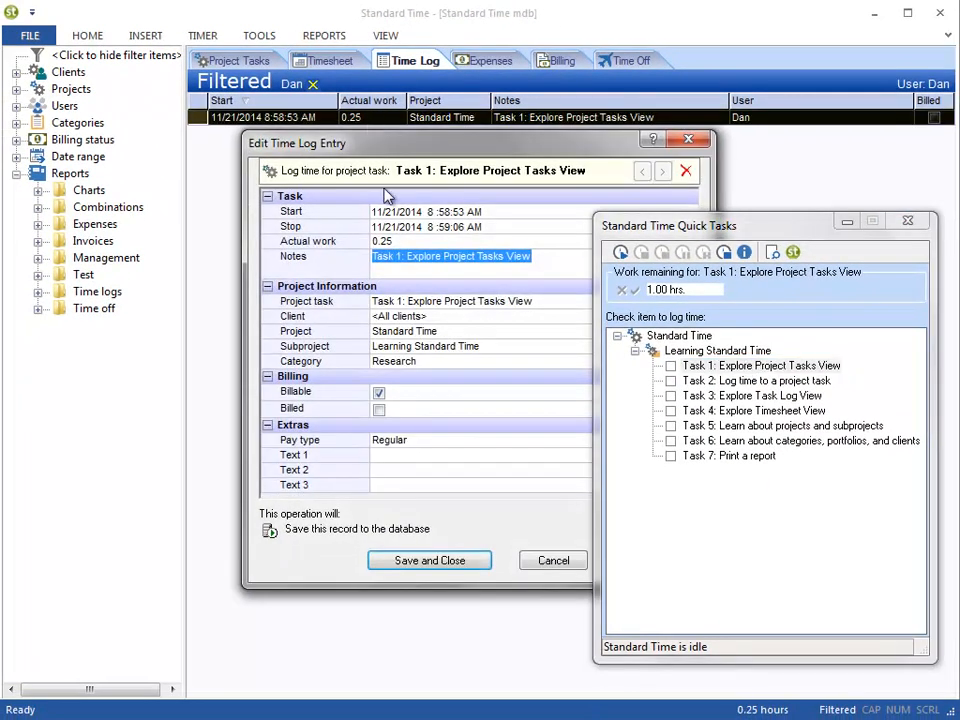
click(915, 222)
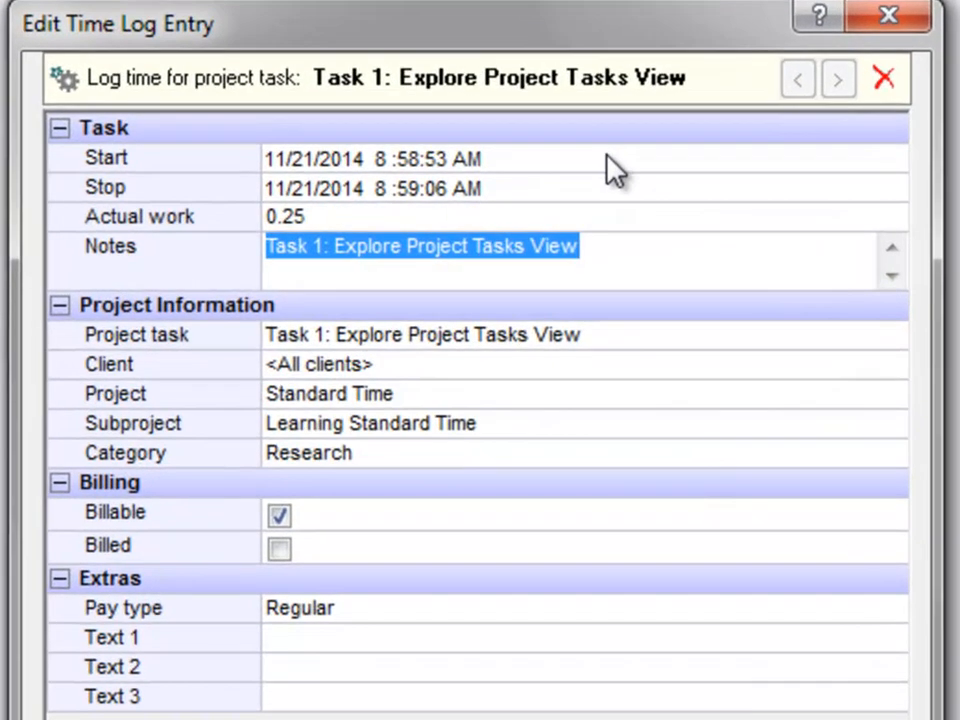
click(598, 155)
click(603, 192)
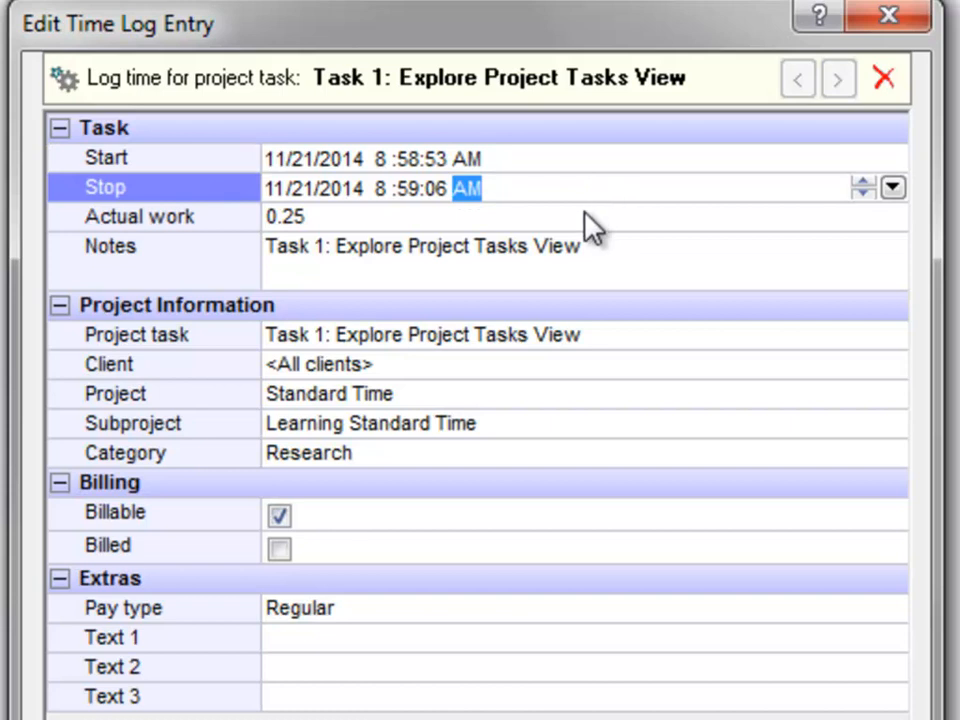
click(582, 215)
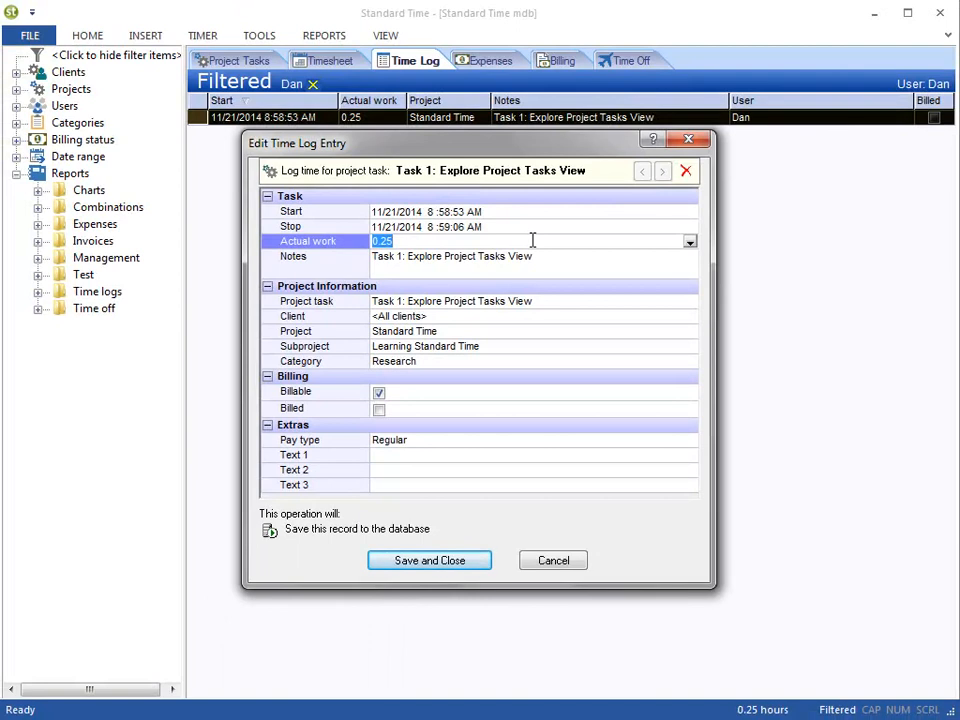
click(562, 564)
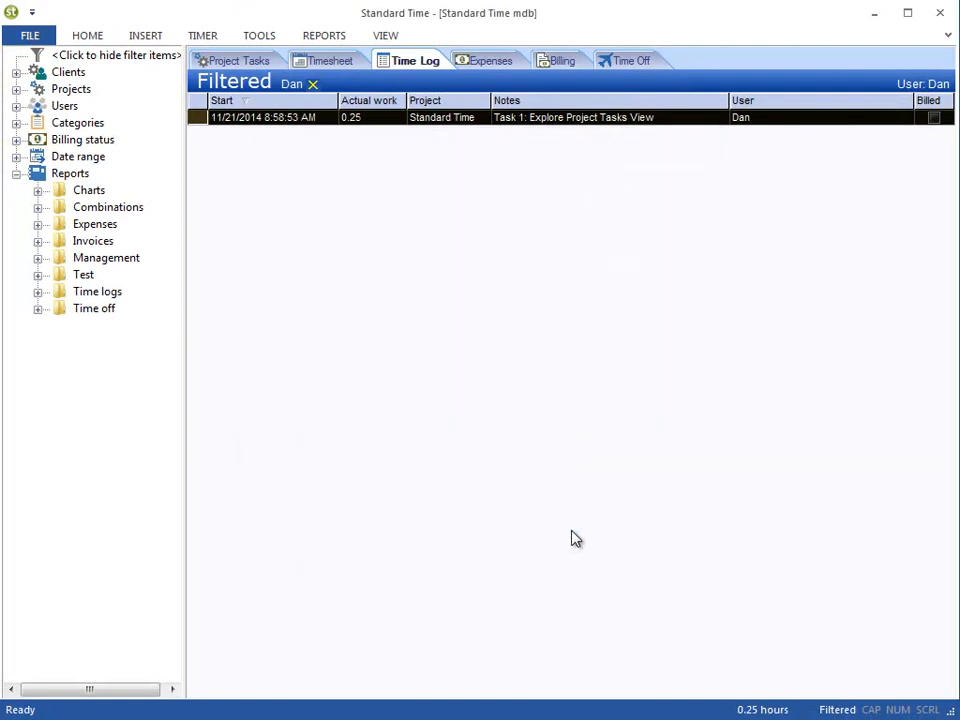
Delete the Task 1 entry from the time log.
click(197, 117)
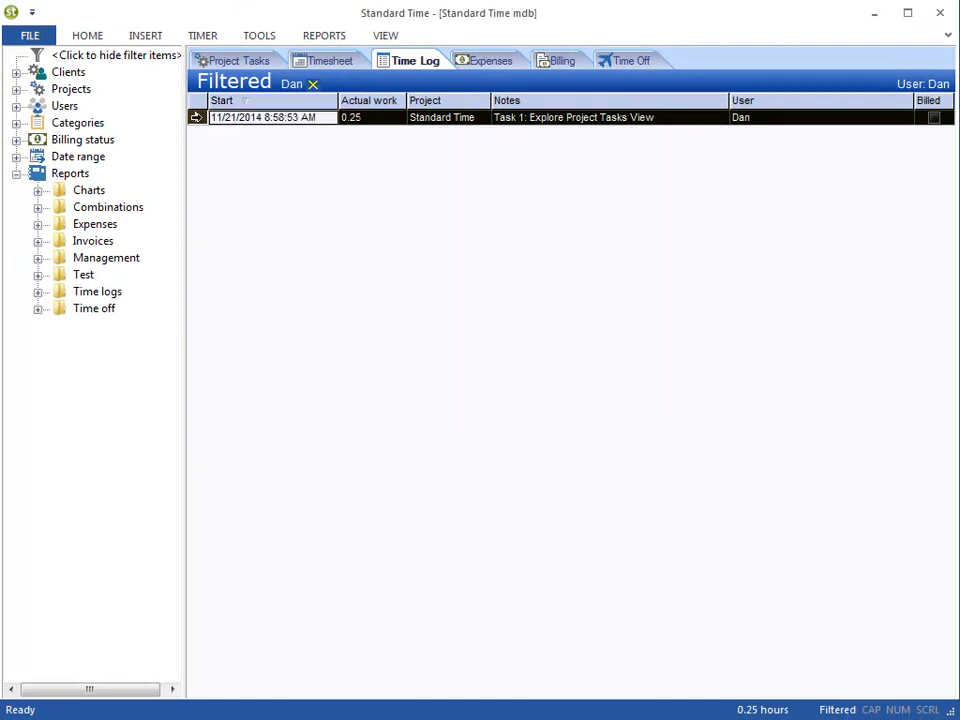
key(Delete)
key(Return)
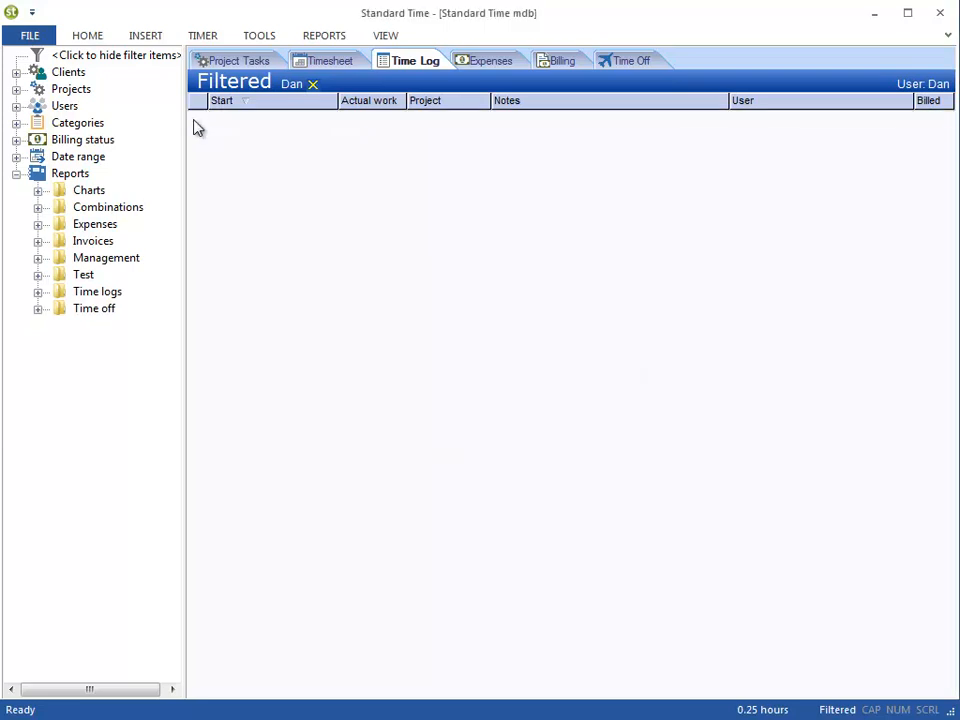
Open the Company's 15 Minutes rounding profile for editing from the users and organization settings.
click(259, 35)
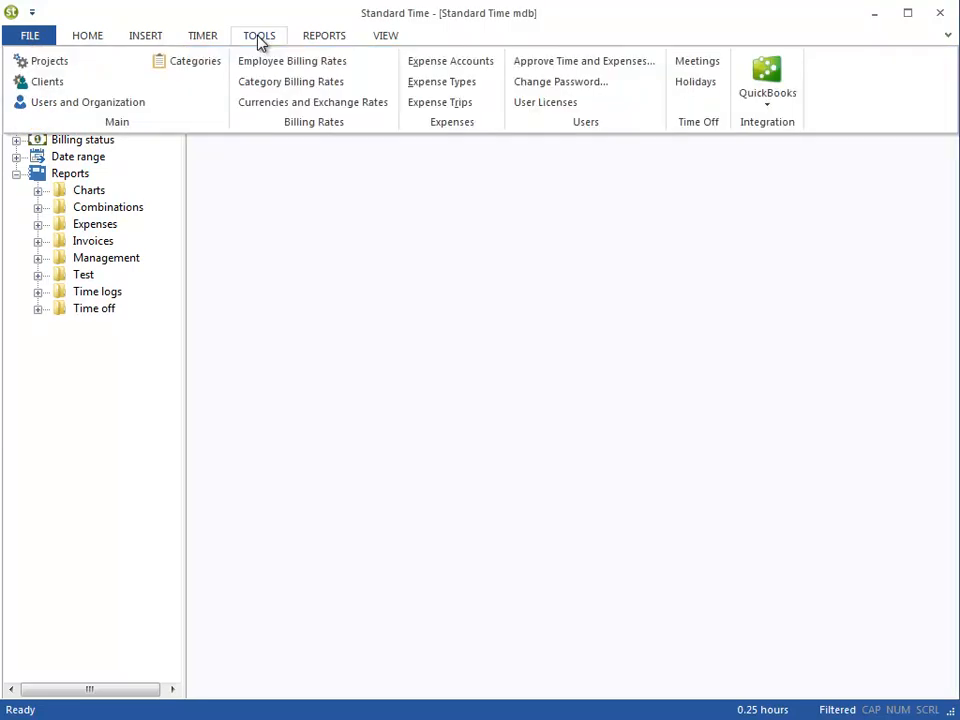
click(140, 102)
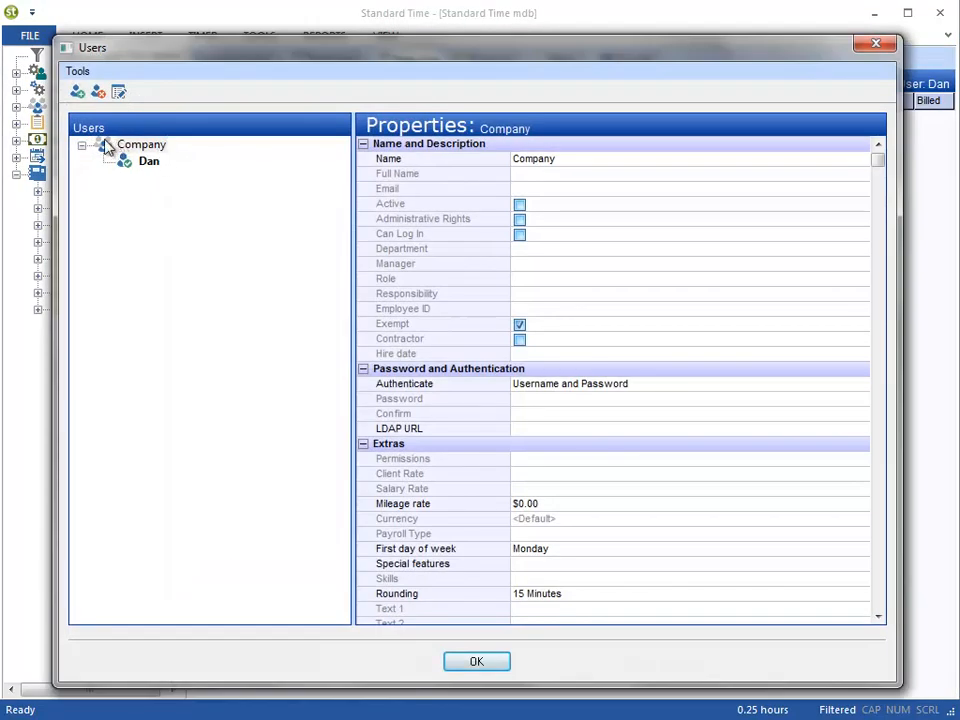
click(104, 145)
click(587, 594)
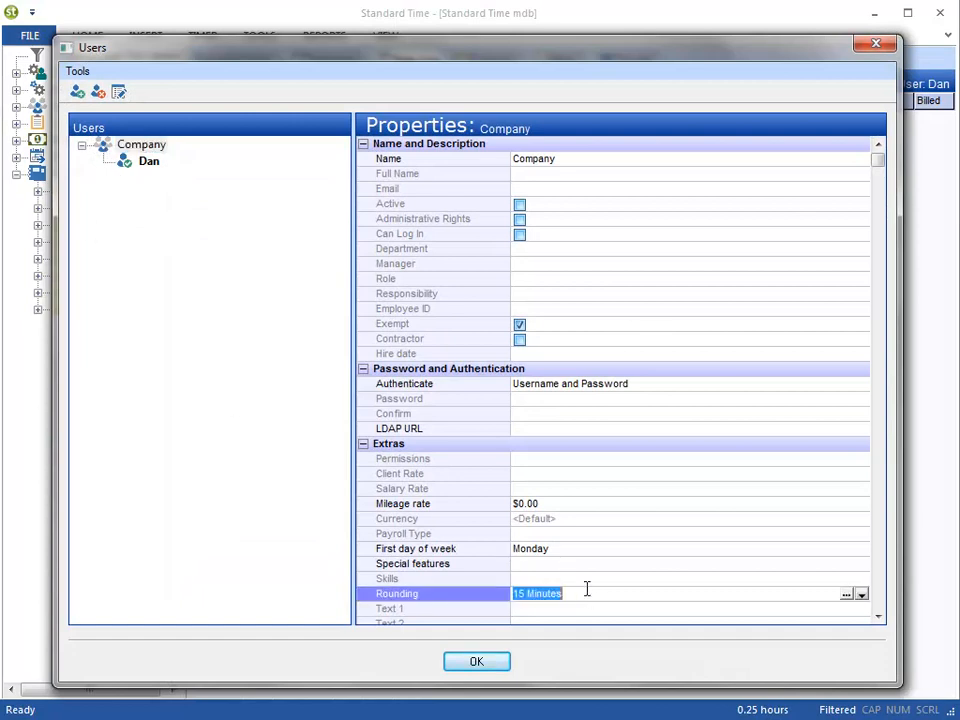
click(857, 595)
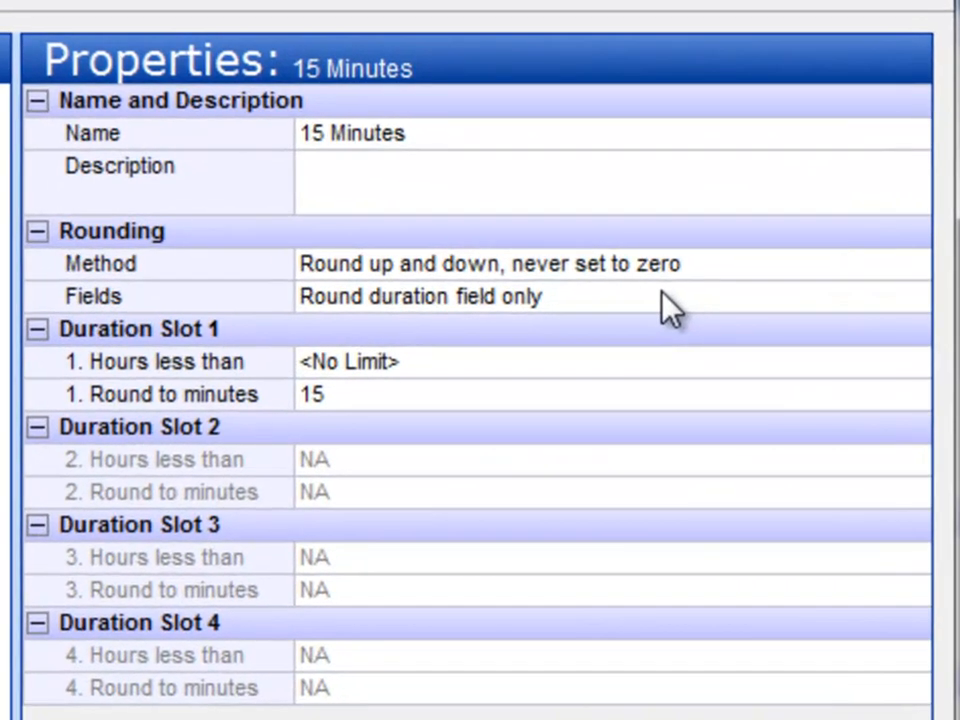
Set the profile's rounded fields to "Round duration and date fields" and accept the profile and user settings.
click(704, 266)
click(914, 298)
click(586, 336)
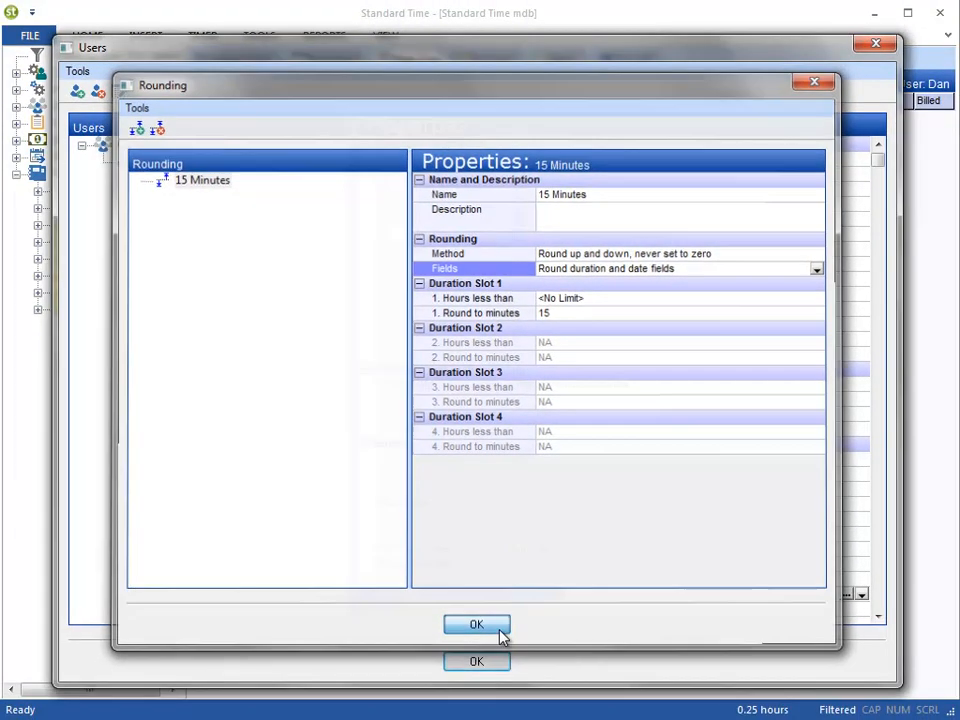
click(497, 626)
click(497, 662)
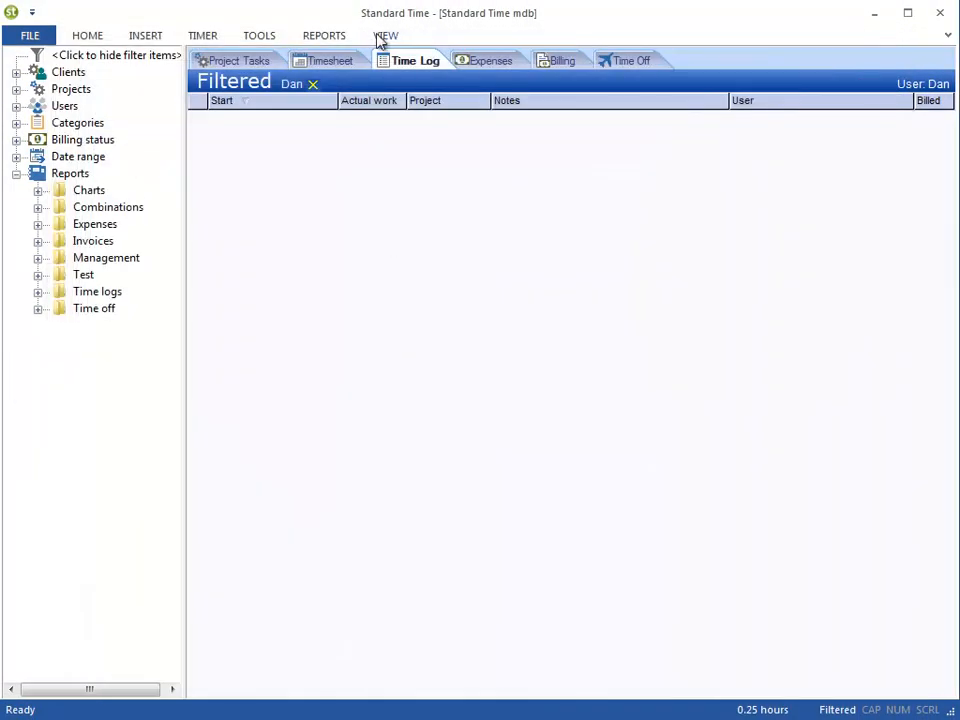
Open Quick Tasks and log time to Task 1: Explore Project Tasks View by starting and stopping its timer.
click(382, 38)
click(85, 82)
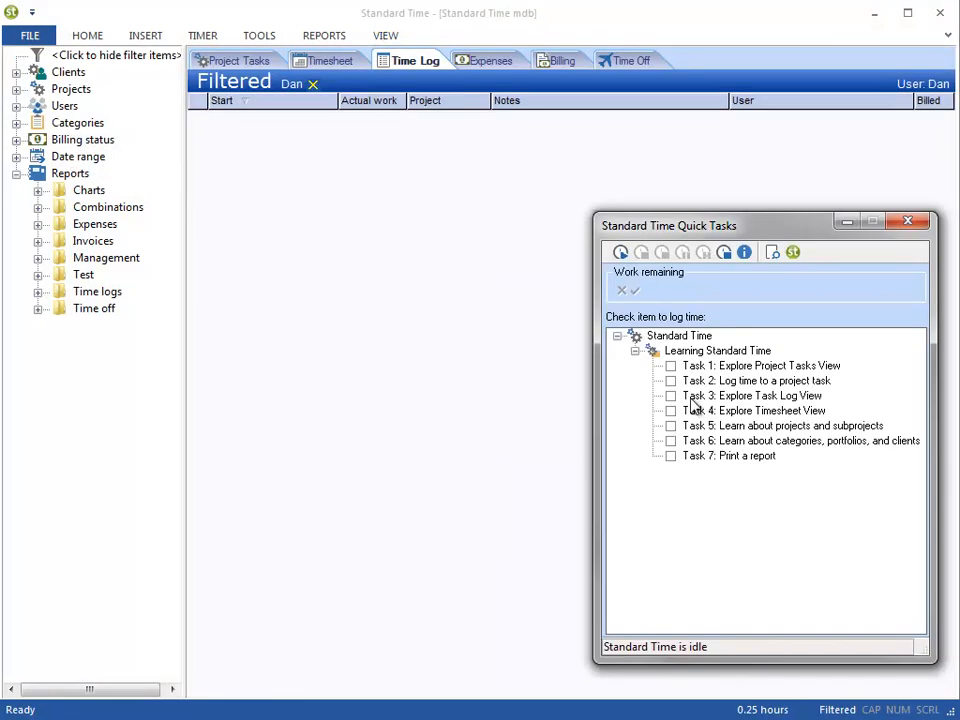
click(670, 366)
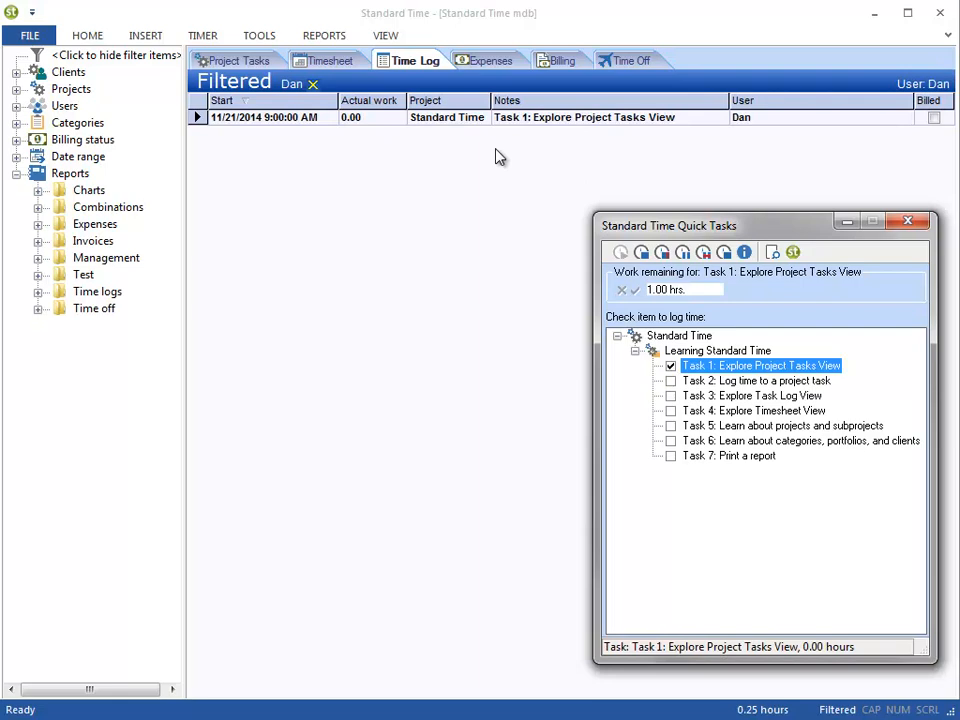
click(670, 366)
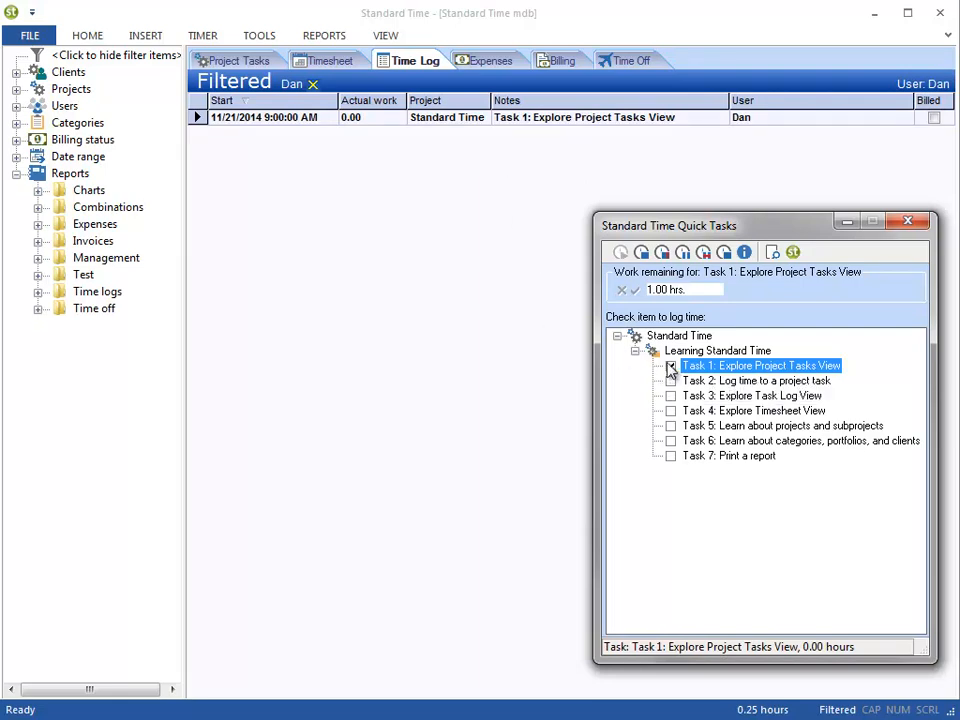
Examine the start, stop and actual work values of the Task 1 time log entry, closing Quick Tasks and leaving the entry unsaved.
double_click(371, 120)
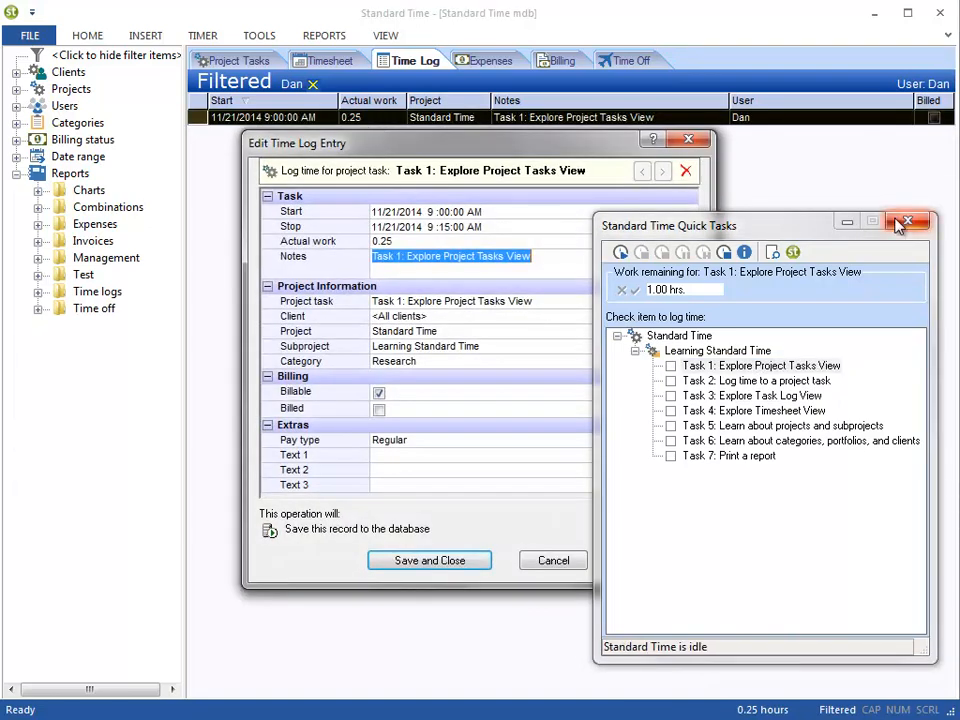
click(903, 221)
click(530, 211)
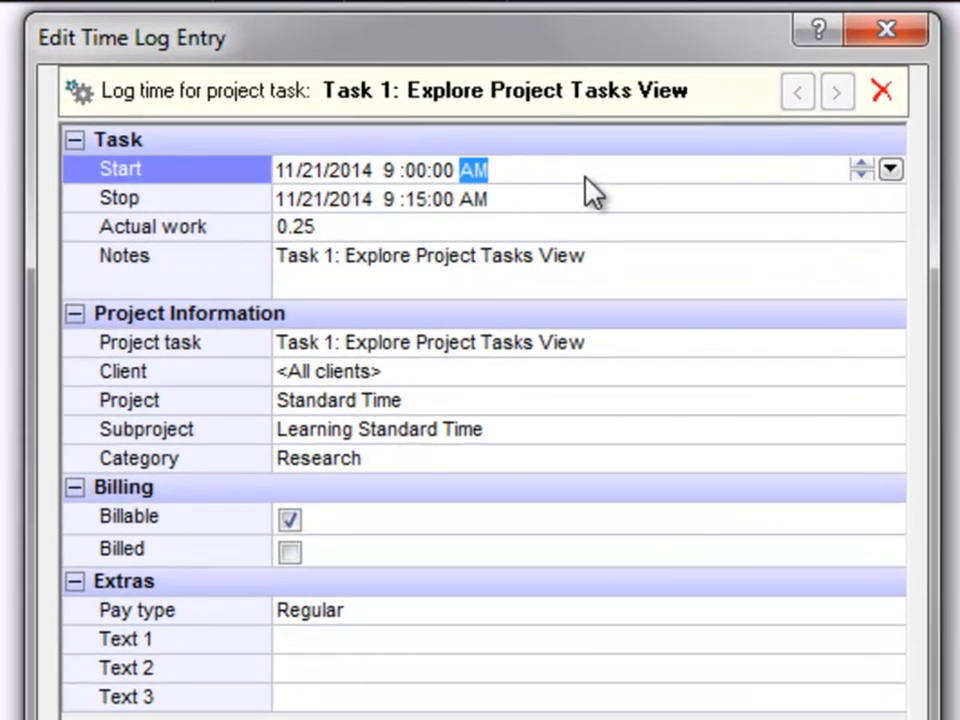
click(590, 201)
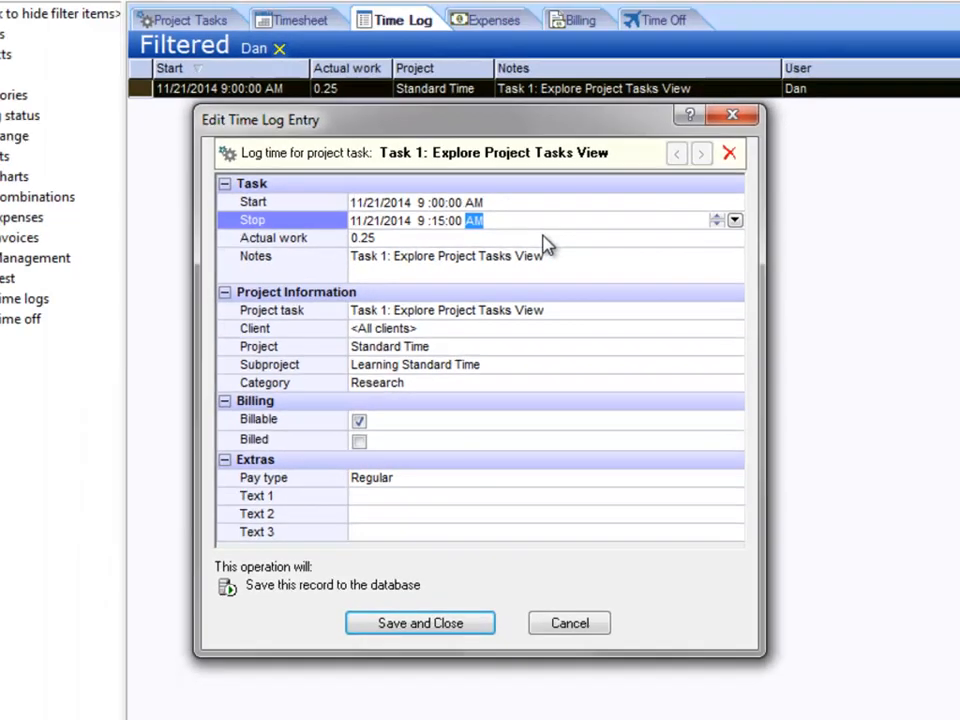
click(585, 226)
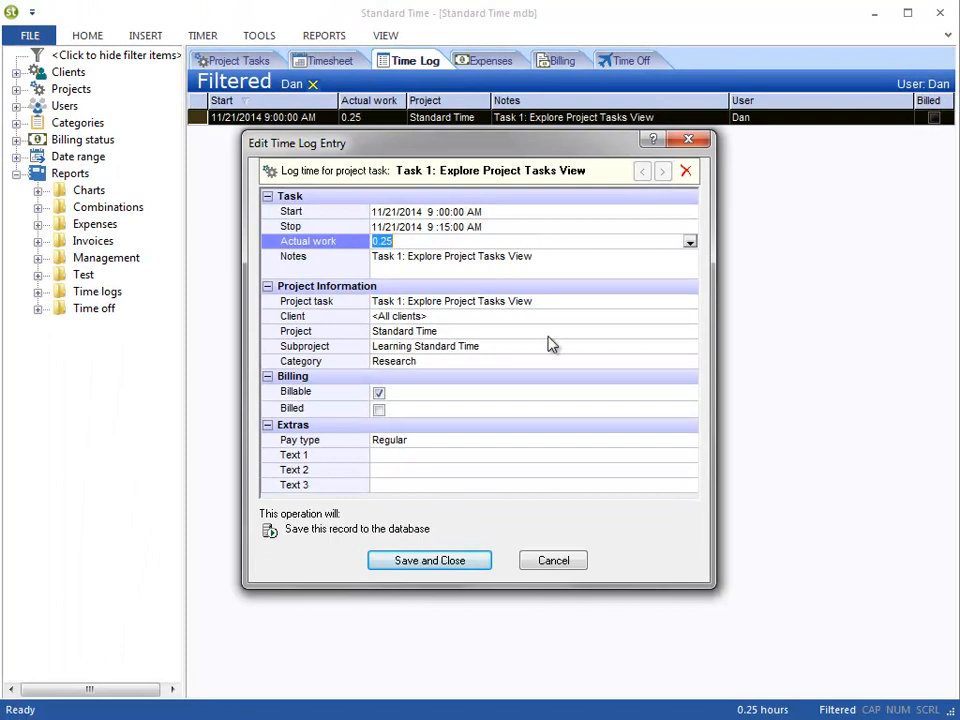
click(573, 562)
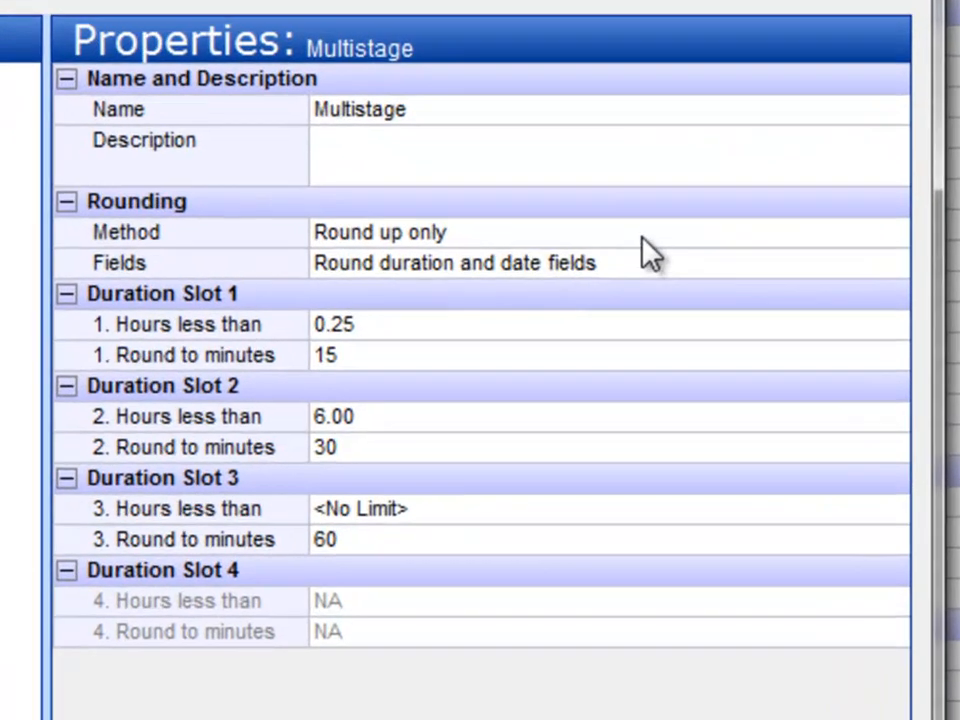
Examine the Multistage rounding profile's method and the hour limits and rounding minutes of its first three duration slots, and close the rounding profiles.
click(706, 254)
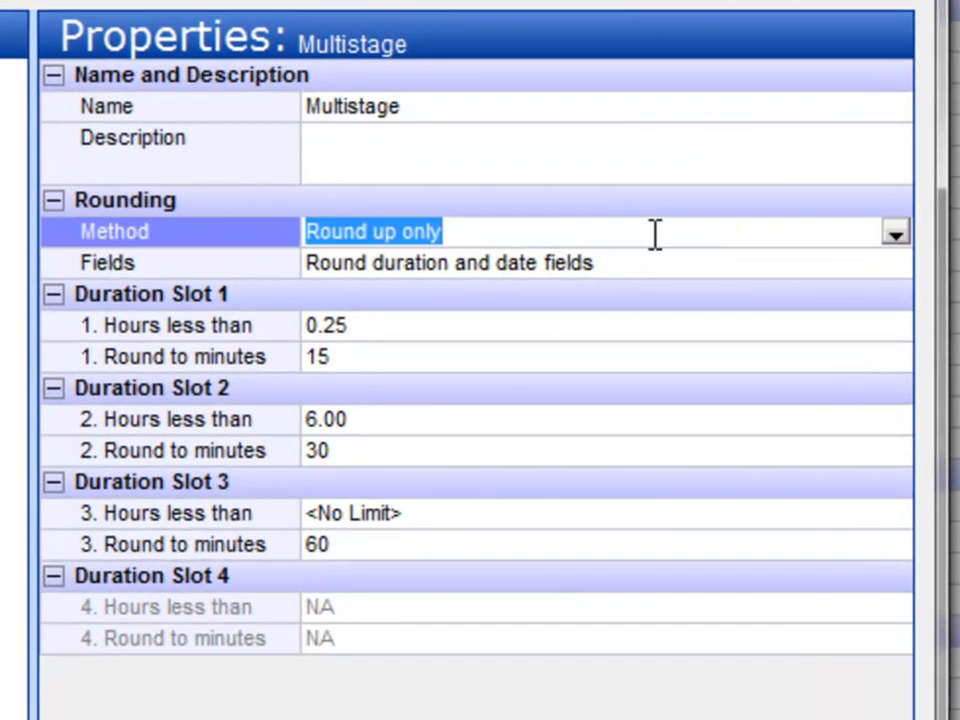
click(497, 325)
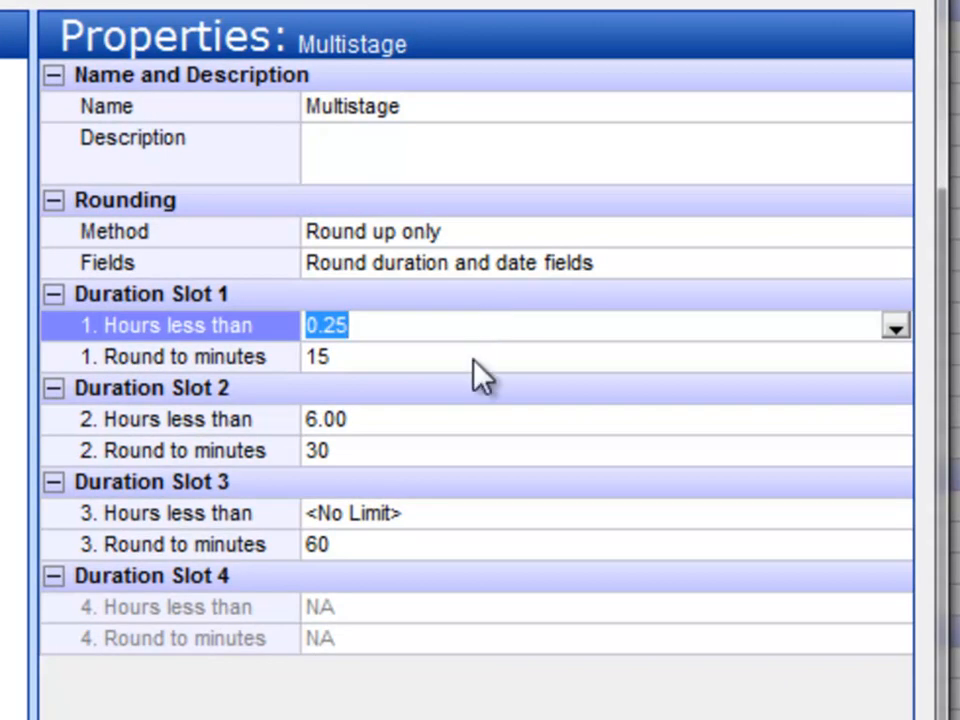
click(476, 358)
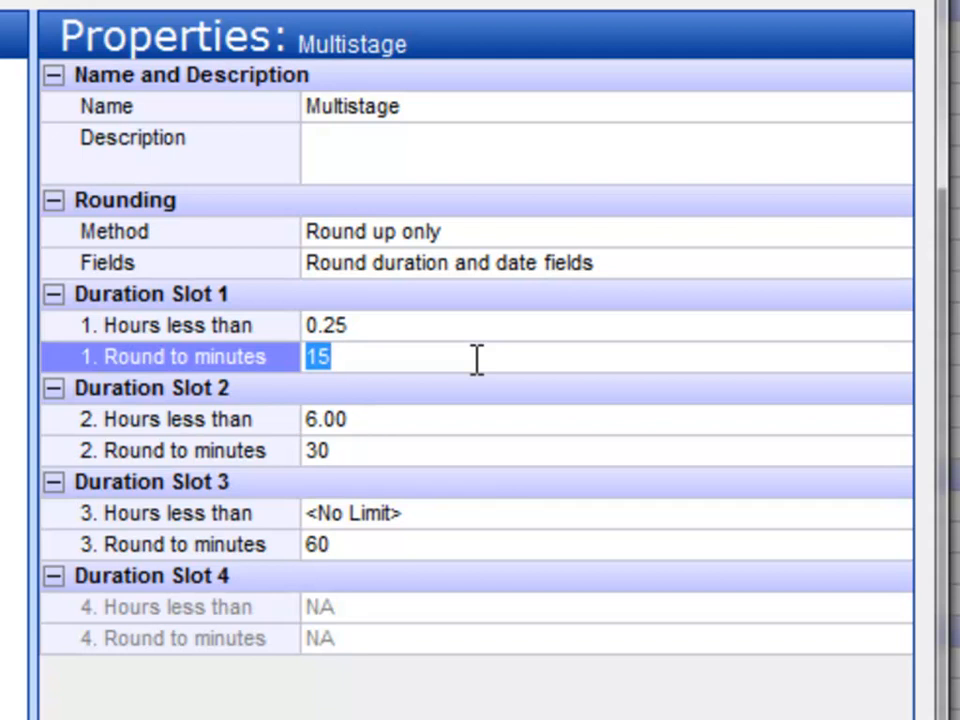
click(476, 420)
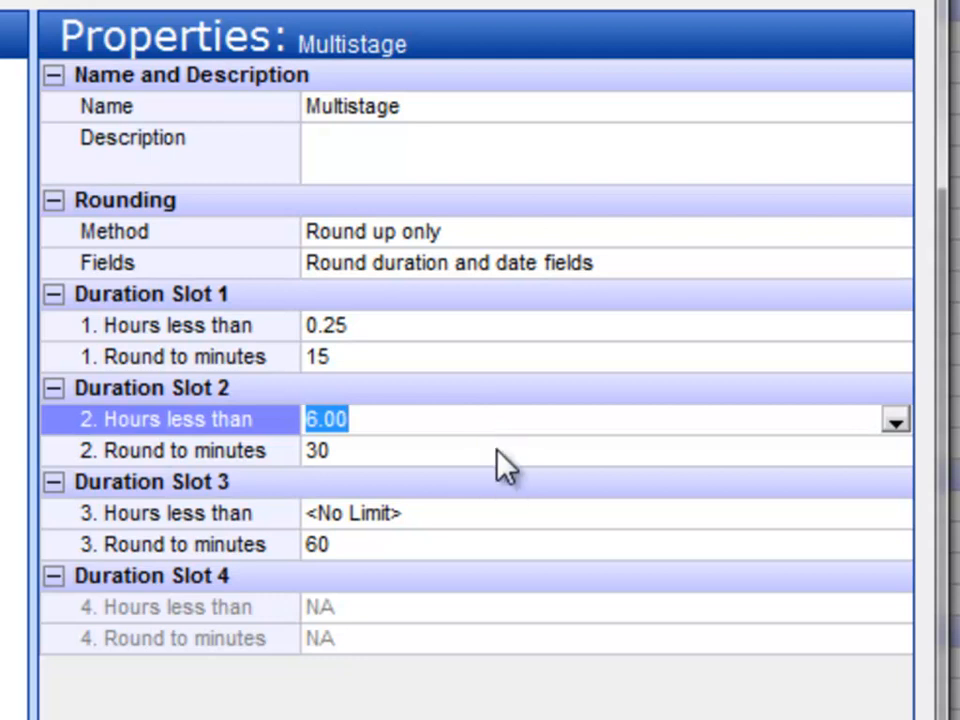
click(501, 450)
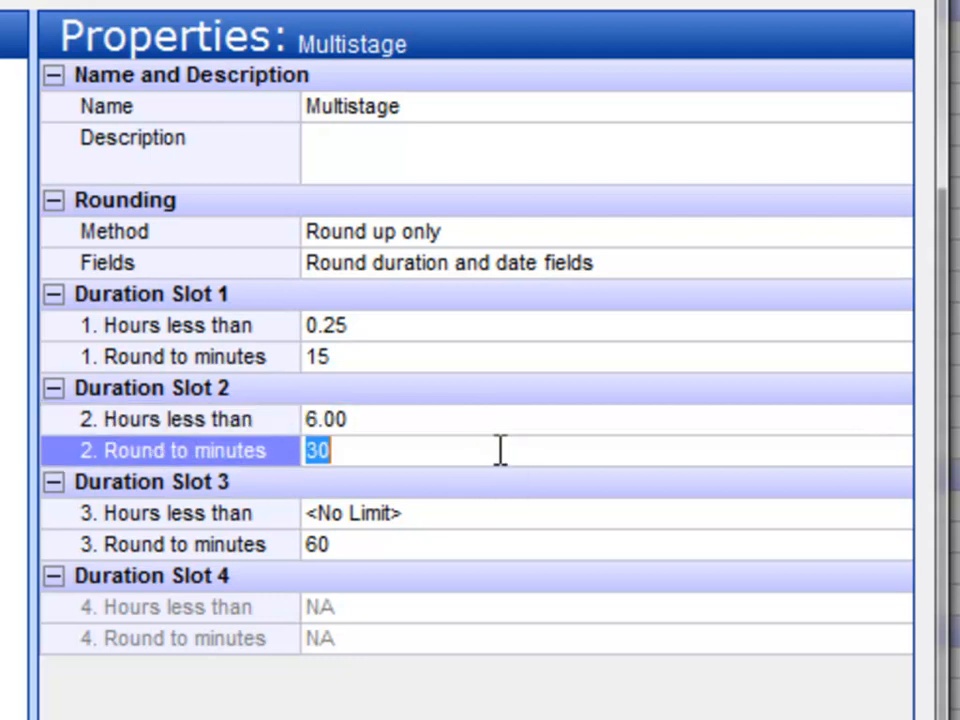
click(504, 510)
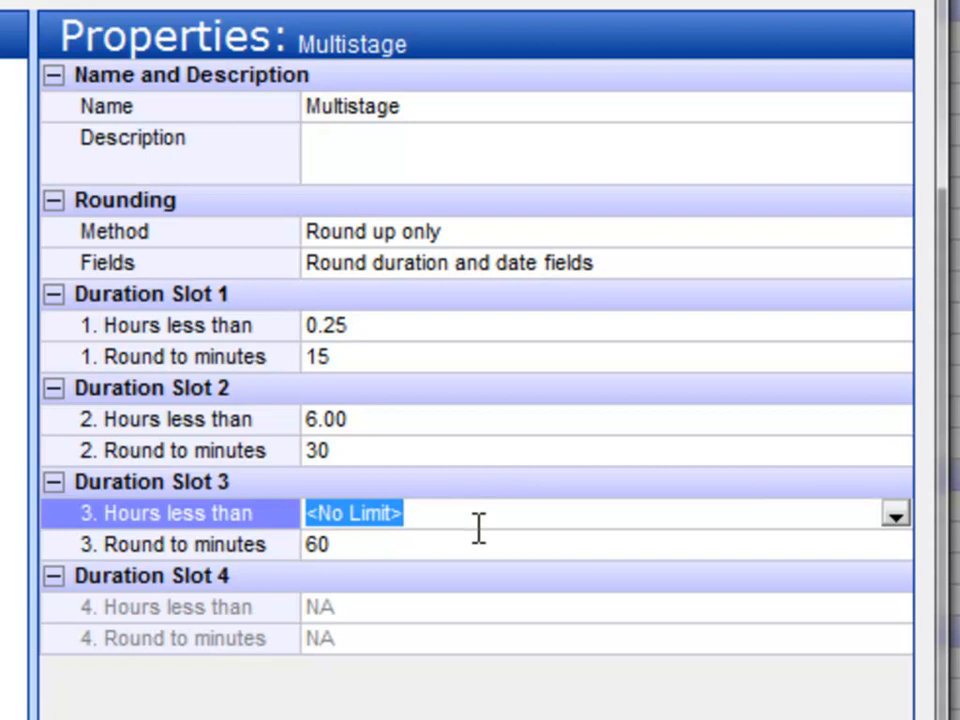
click(487, 546)
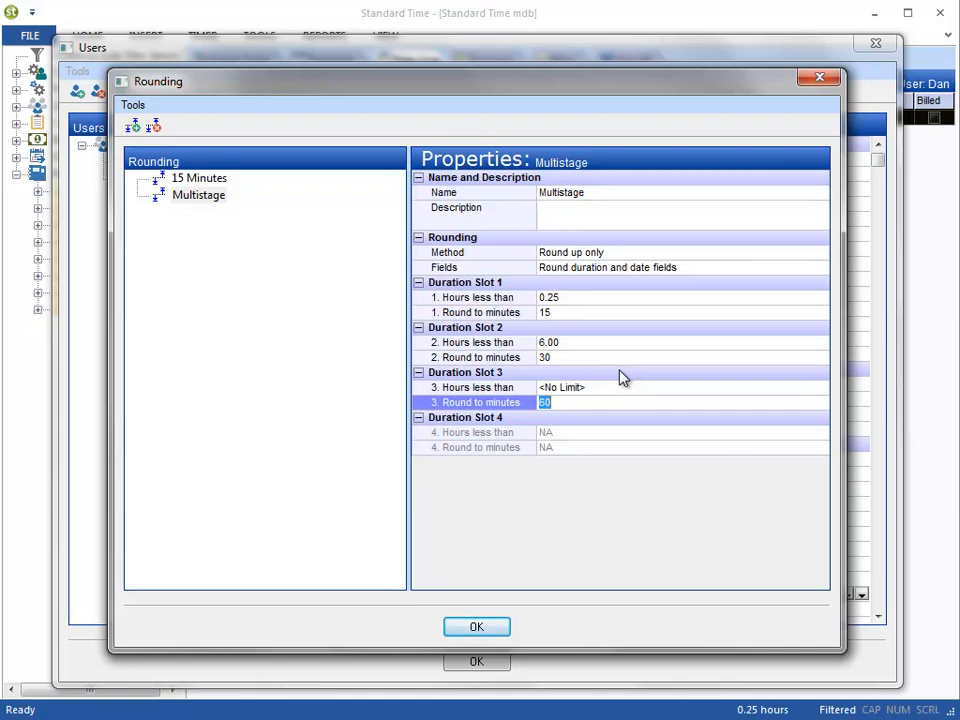
click(218, 198)
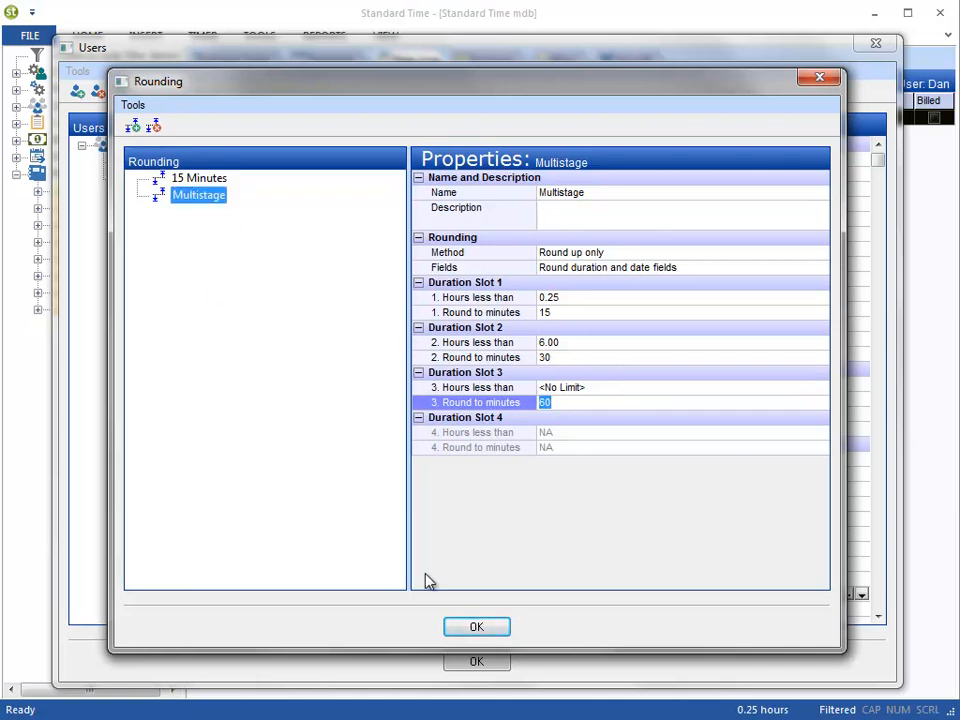
click(476, 626)
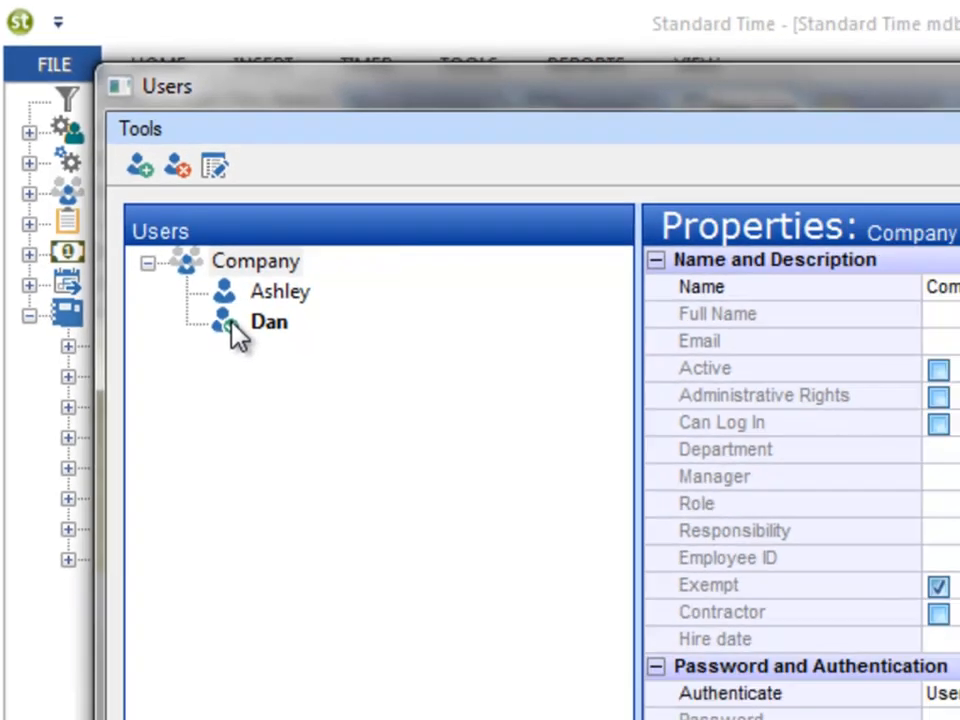
Compare the Rounding setting of the logged-in user with that of the Company group.
click(288, 415)
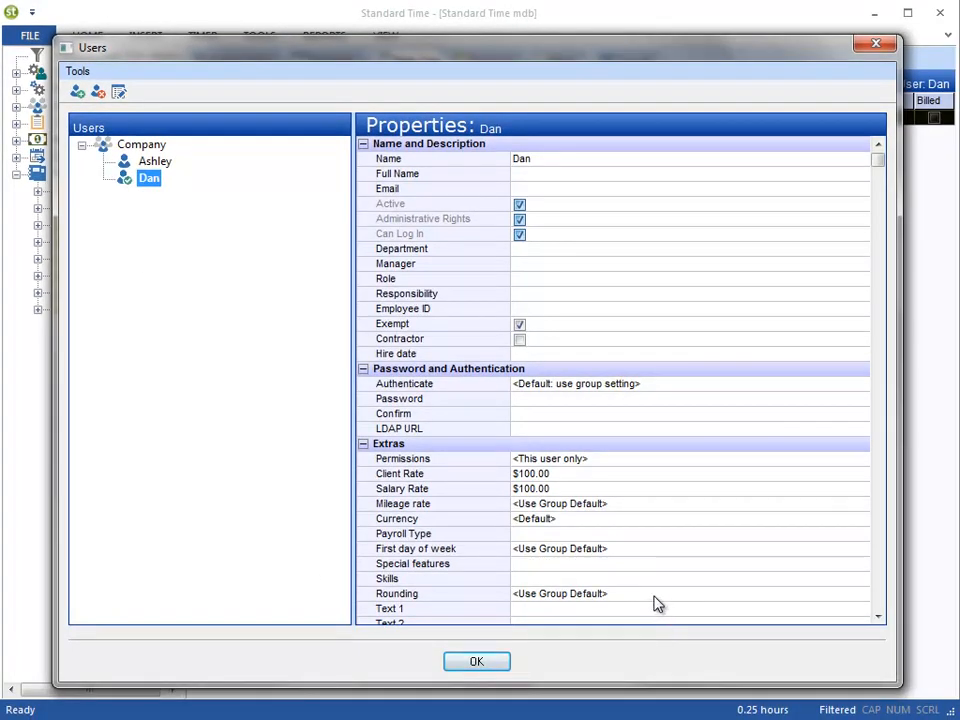
click(655, 594)
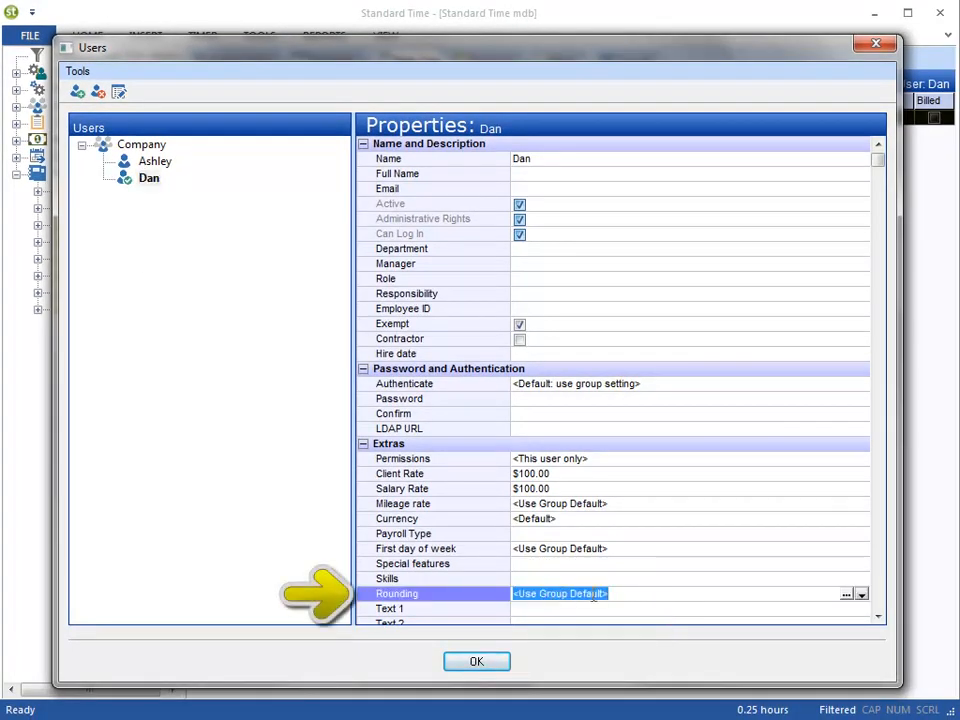
click(141, 150)
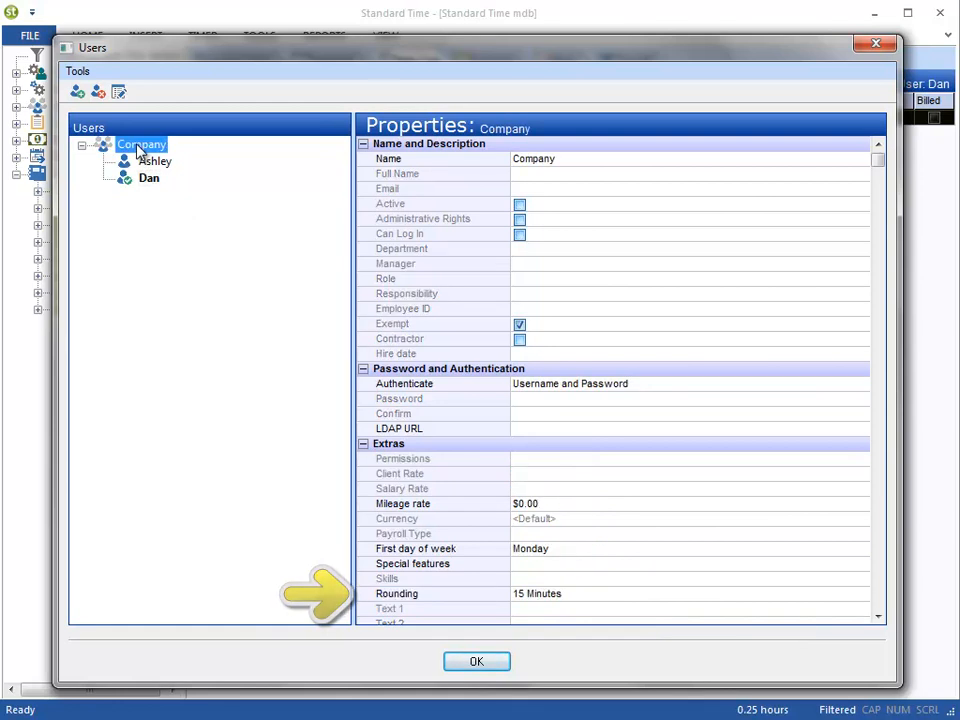
click(579, 594)
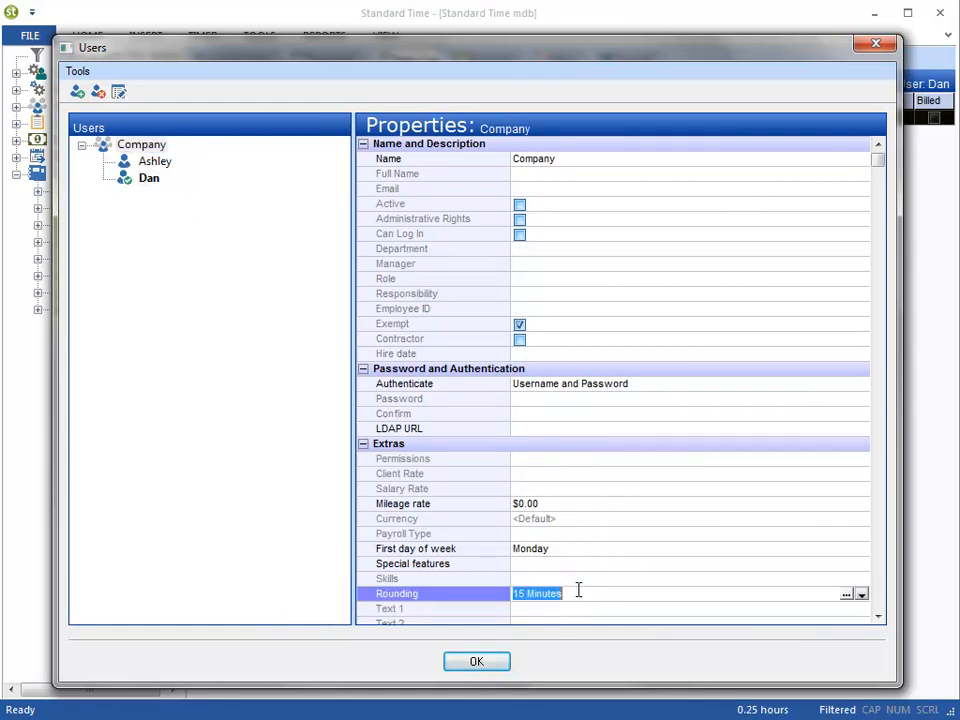
click(133, 178)
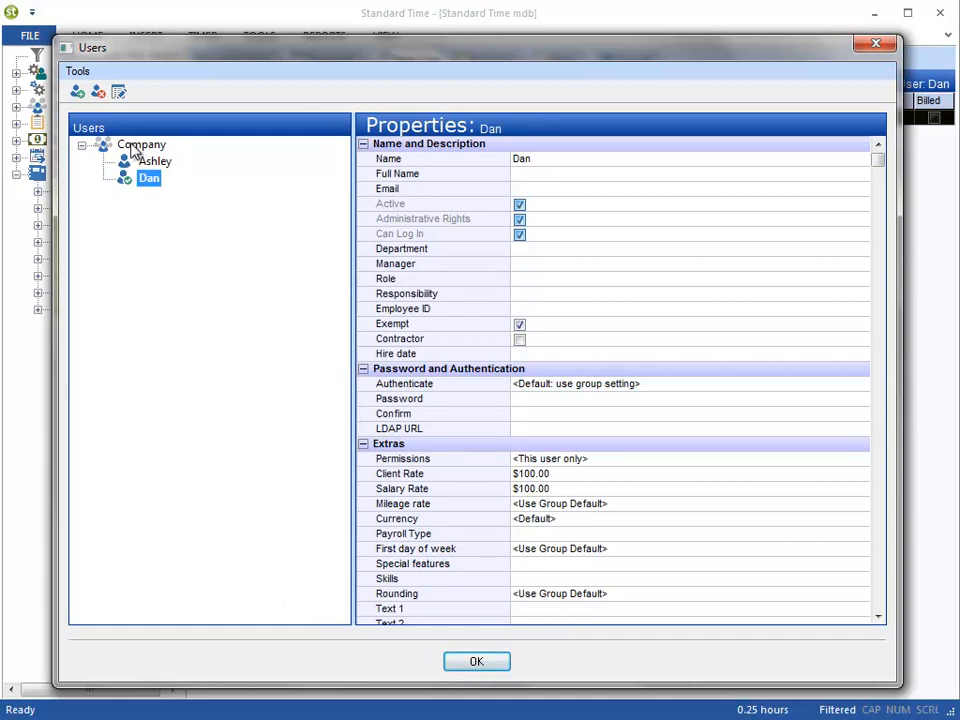
Set the Rounding of the first user listed under Company to the Multistage profile.
click(145, 164)
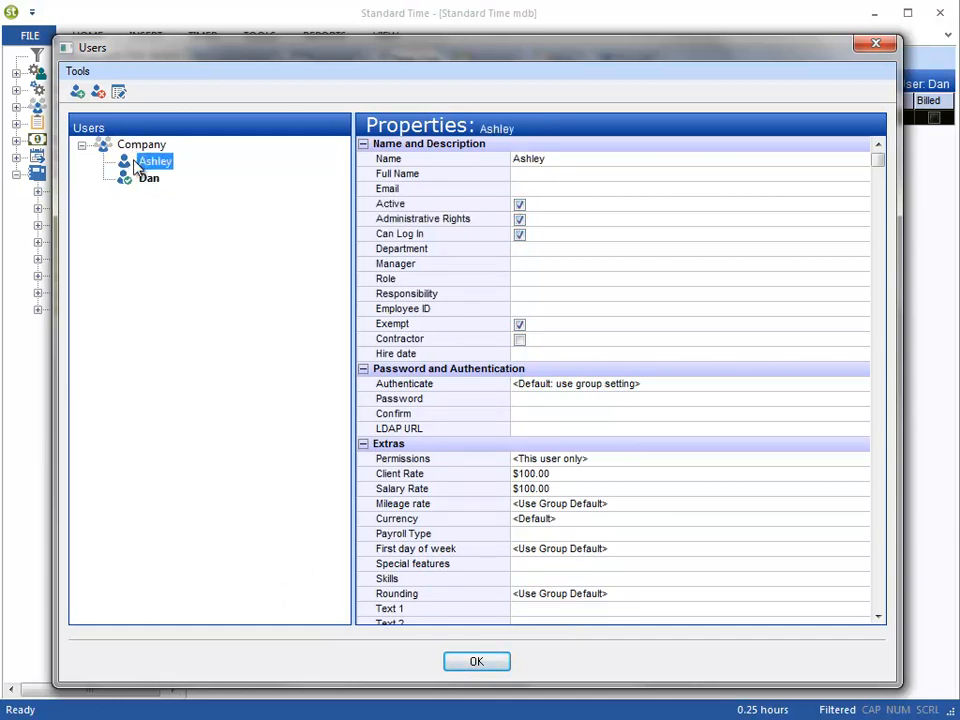
click(639, 596)
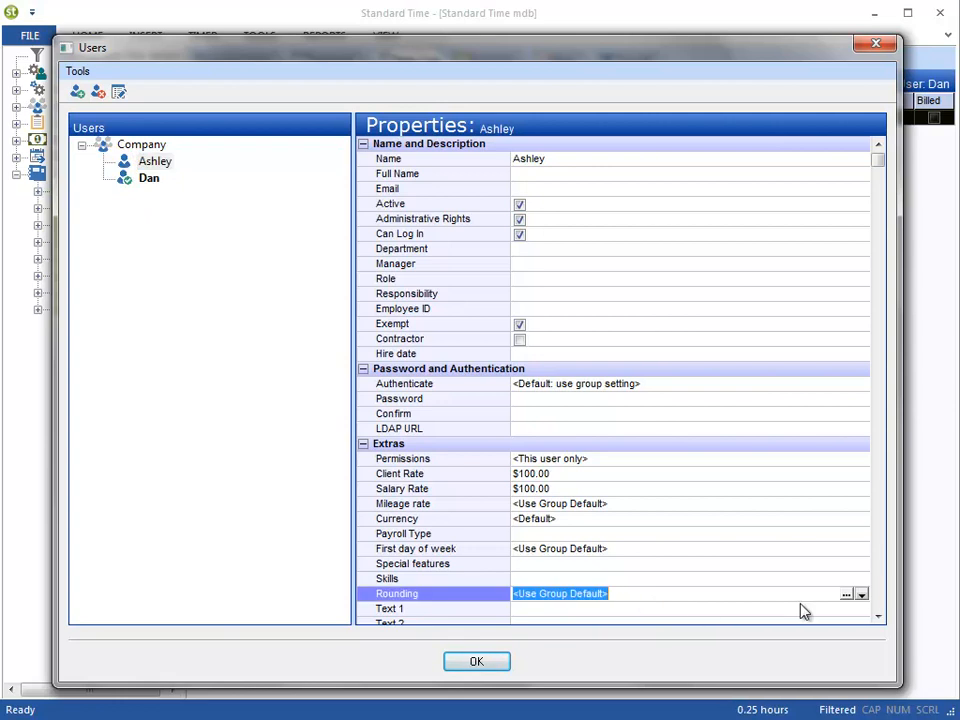
click(862, 594)
click(574, 649)
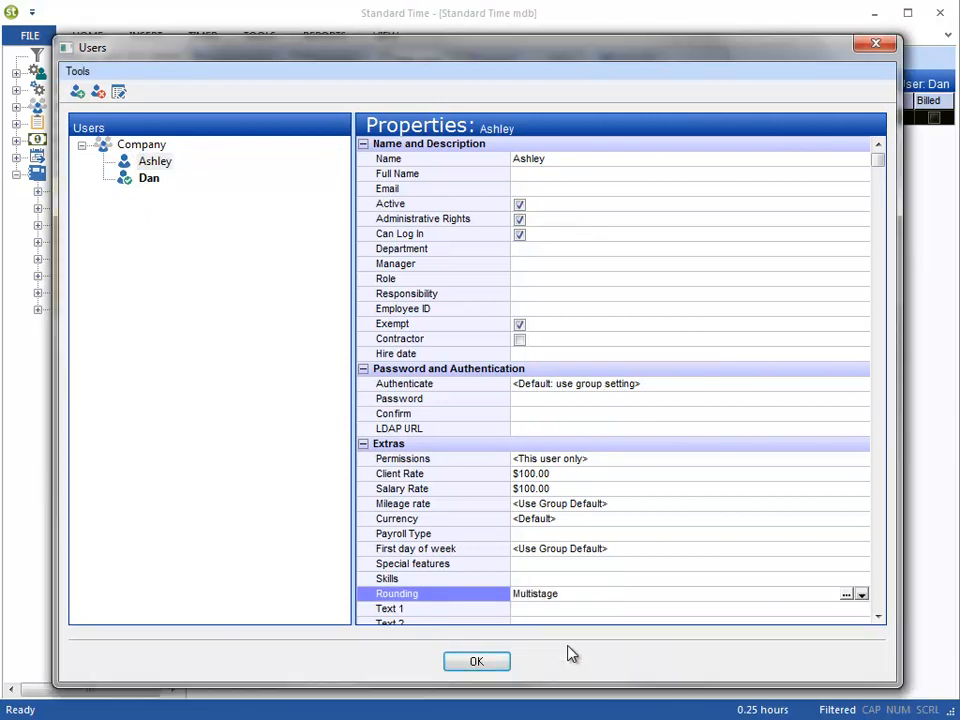
Check the Rounding settings of both Company users and open the rounding profiles from the first user's Rounding setting.
click(148, 180)
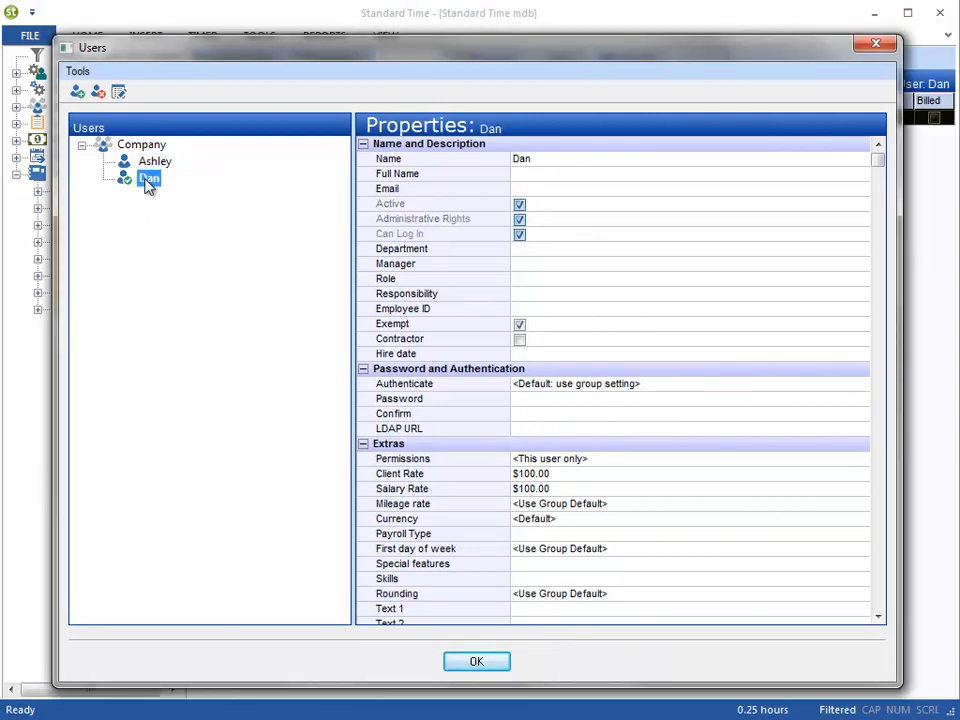
click(152, 163)
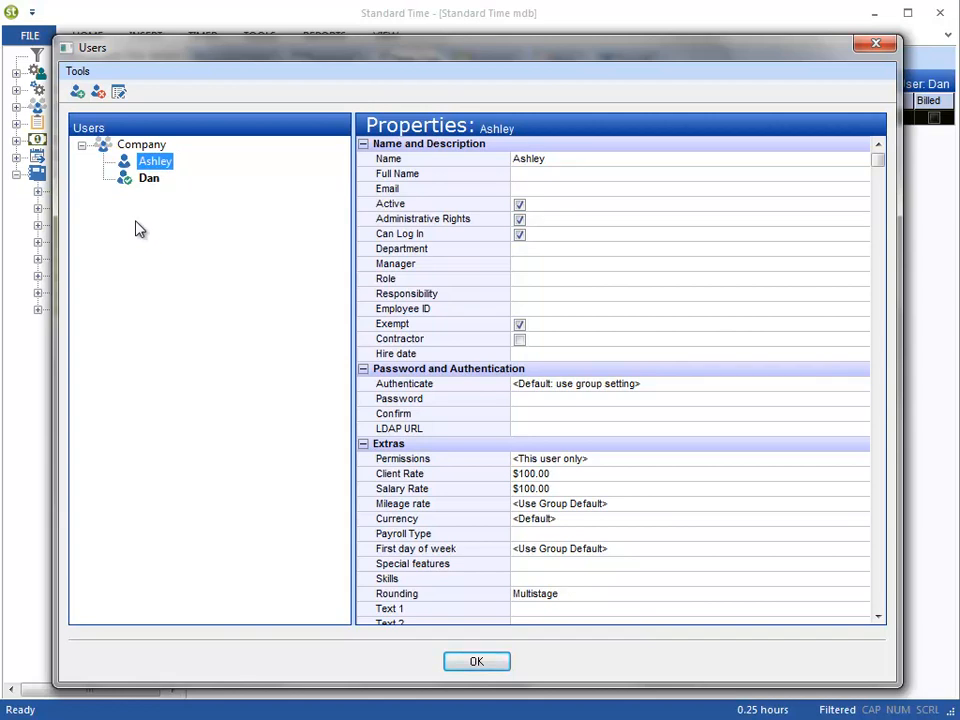
click(709, 598)
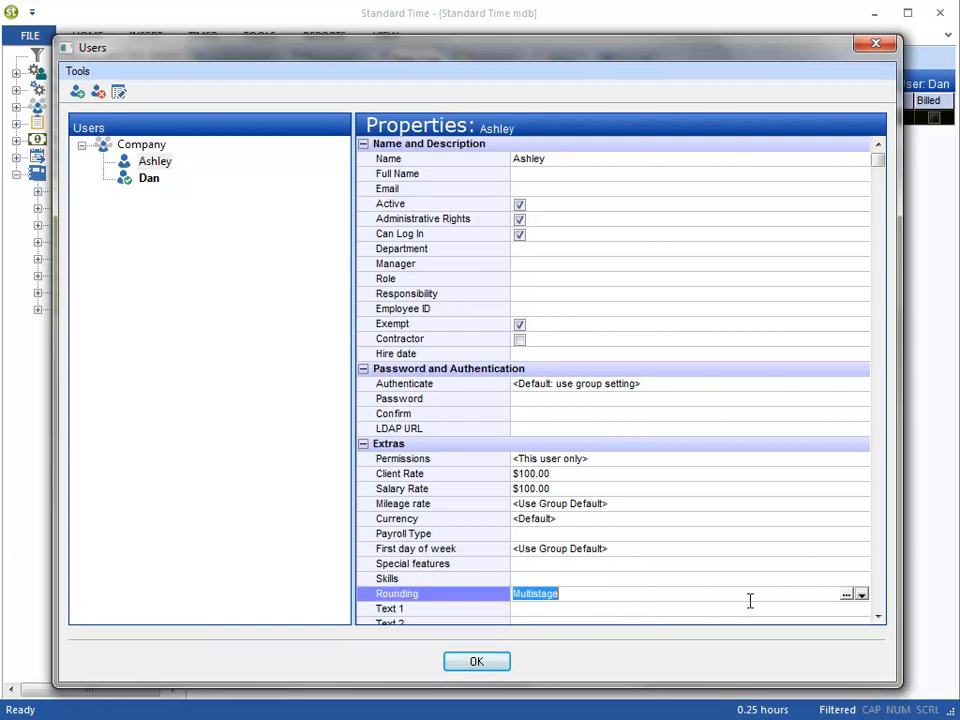
click(845, 595)
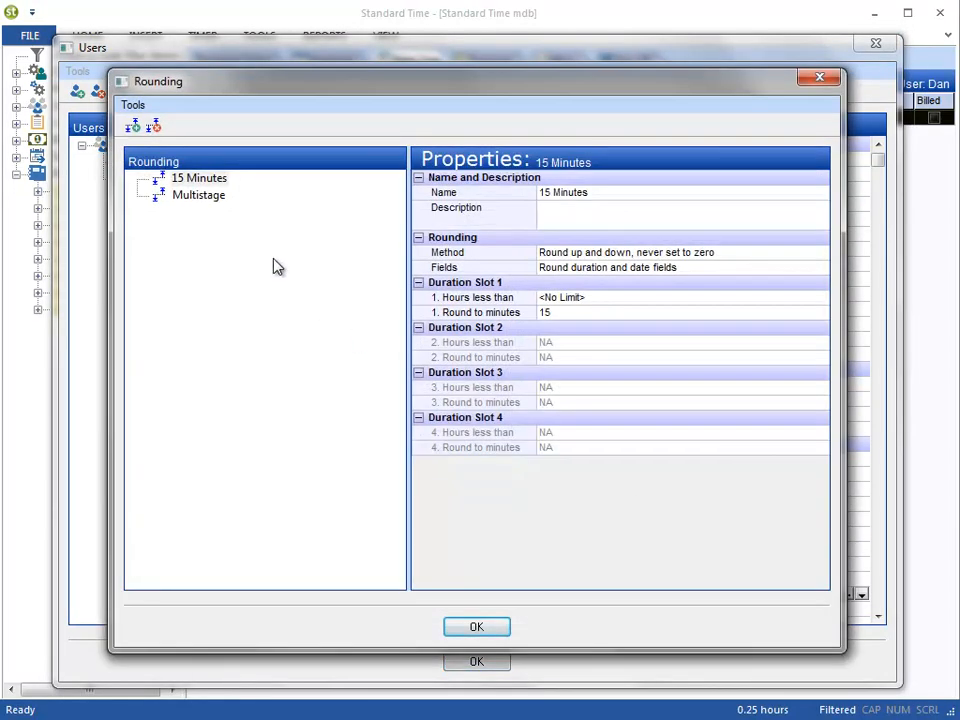